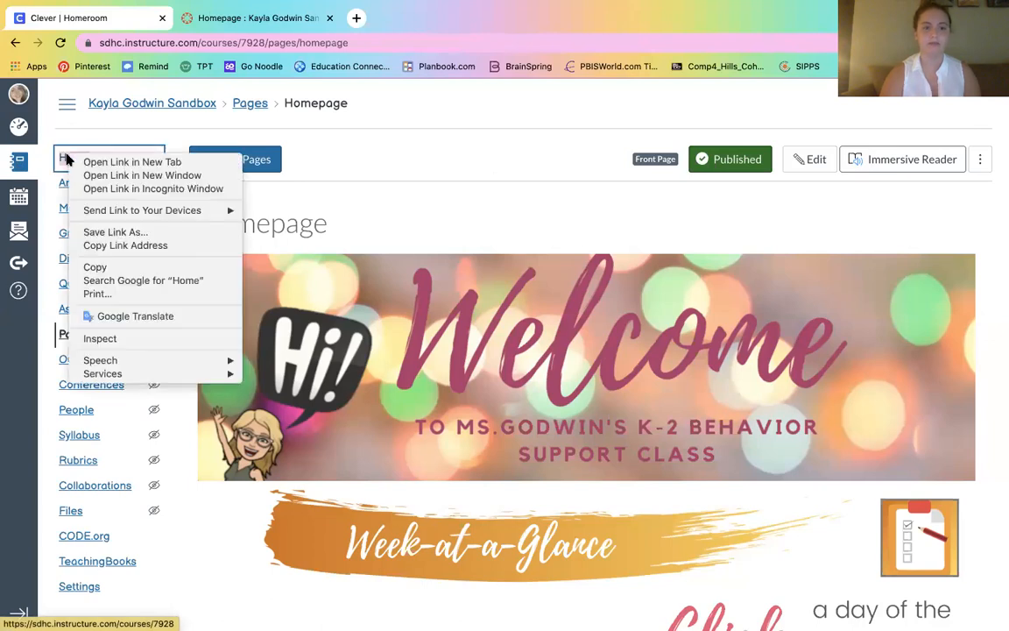
Open the course's home page and look over its welcome banner, weekday links and Resources tiles.
{"action": "left_click", "coordinate": [68, 159]}
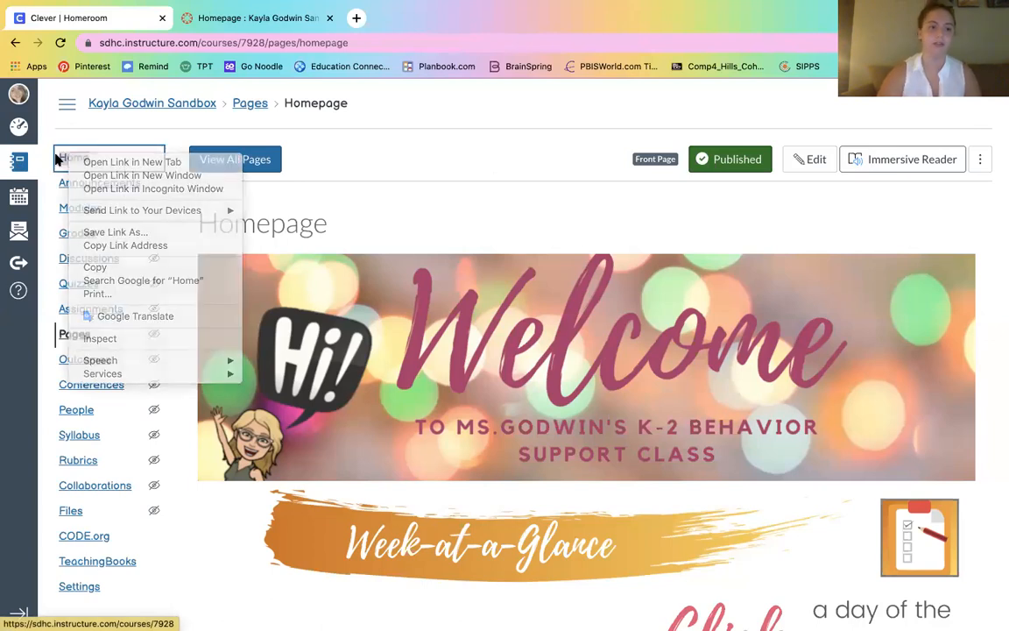
{"action": "left_click", "coordinate": [70, 160]}
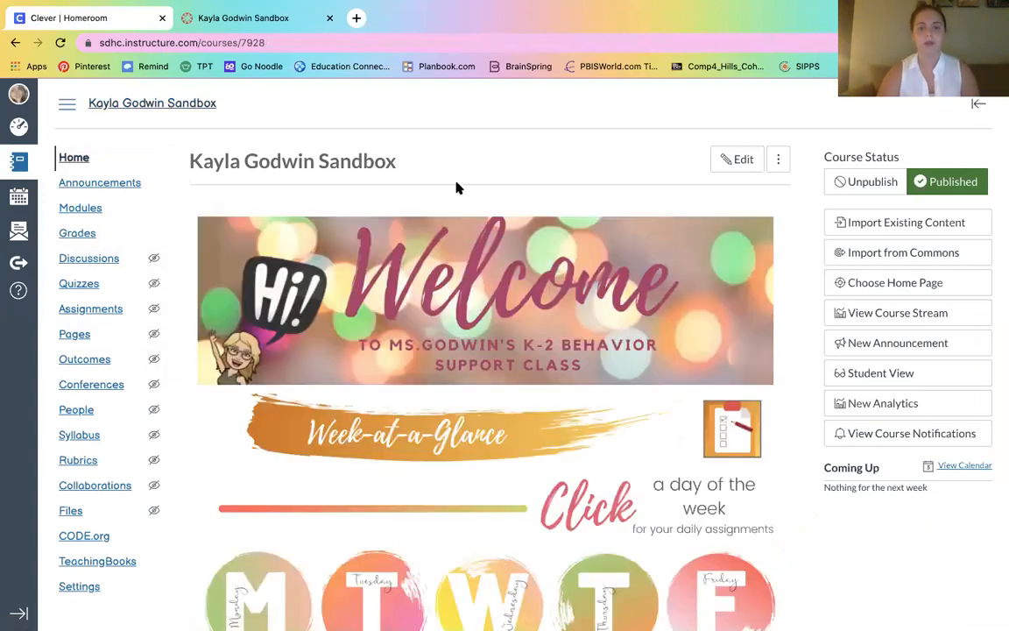
{"action": "scroll", "coordinate": [456, 187], "scroll_direction": "down", "scroll_amount": 1}
{"action": "scroll", "coordinate": [456, 187], "scroll_direction": "down", "scroll_amount": 3}
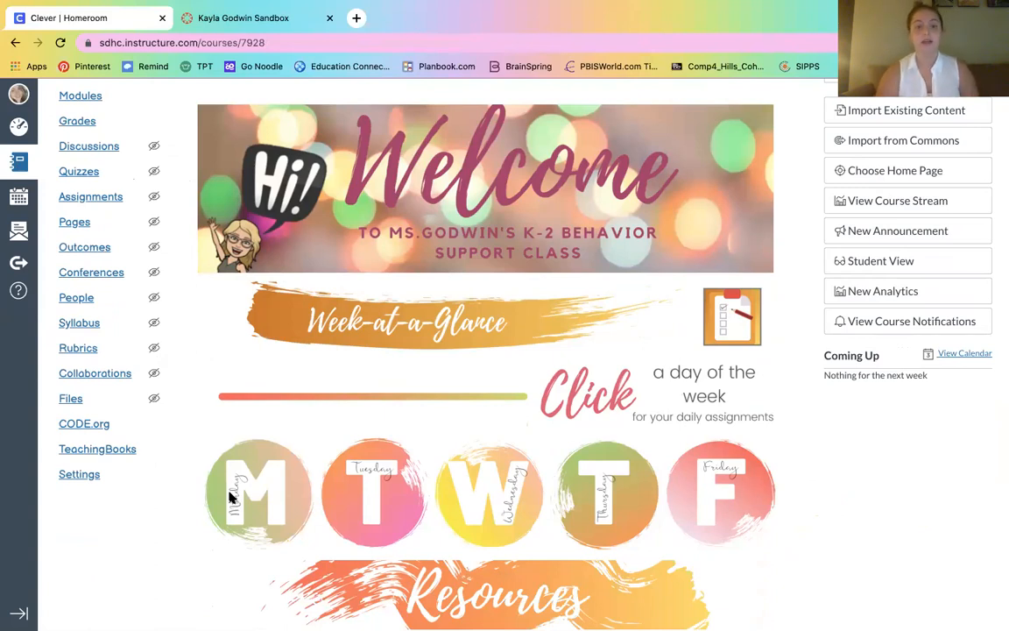
{"action": "scroll", "coordinate": [945, 462], "scroll_direction": "down", "scroll_amount": 4}
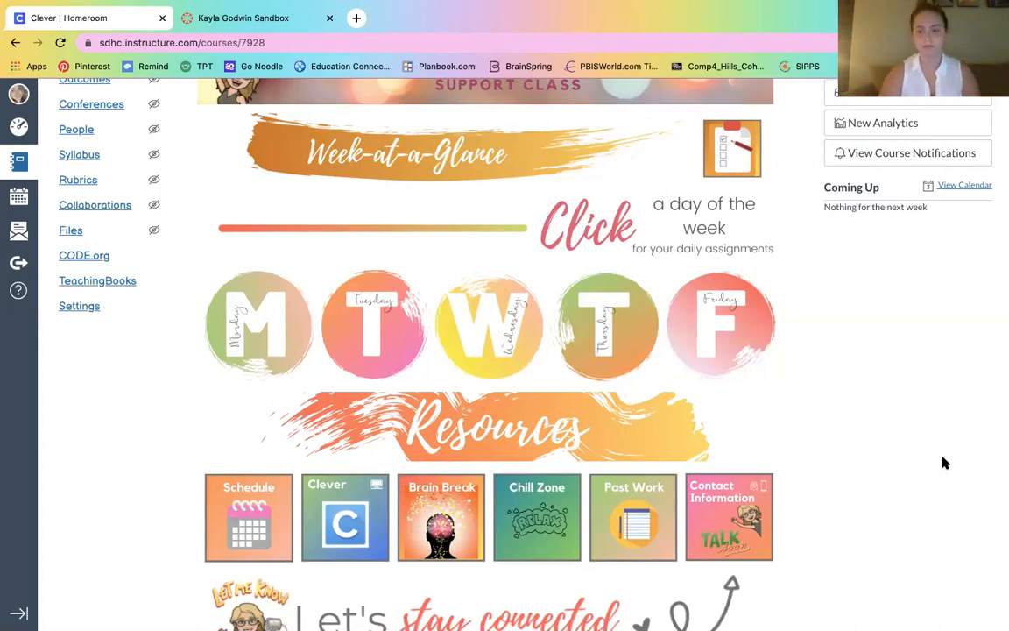
{"action": "scroll", "coordinate": [945, 463], "scroll_direction": "up", "scroll_amount": 5}
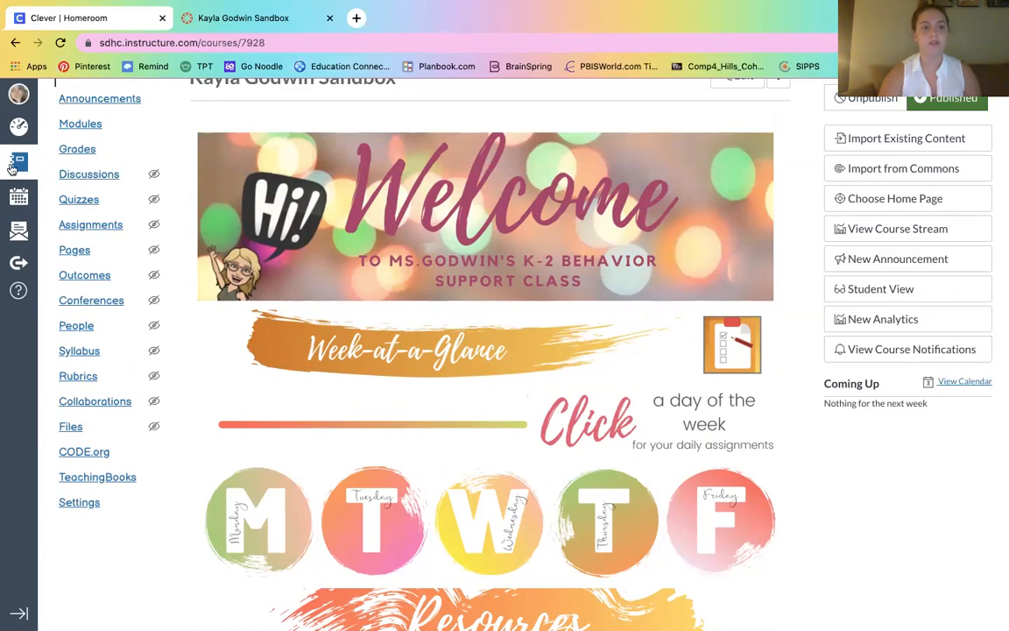
Open the course's Modules page and add a new module named "Example".
{"action": "left_click", "coordinate": [88, 128]}
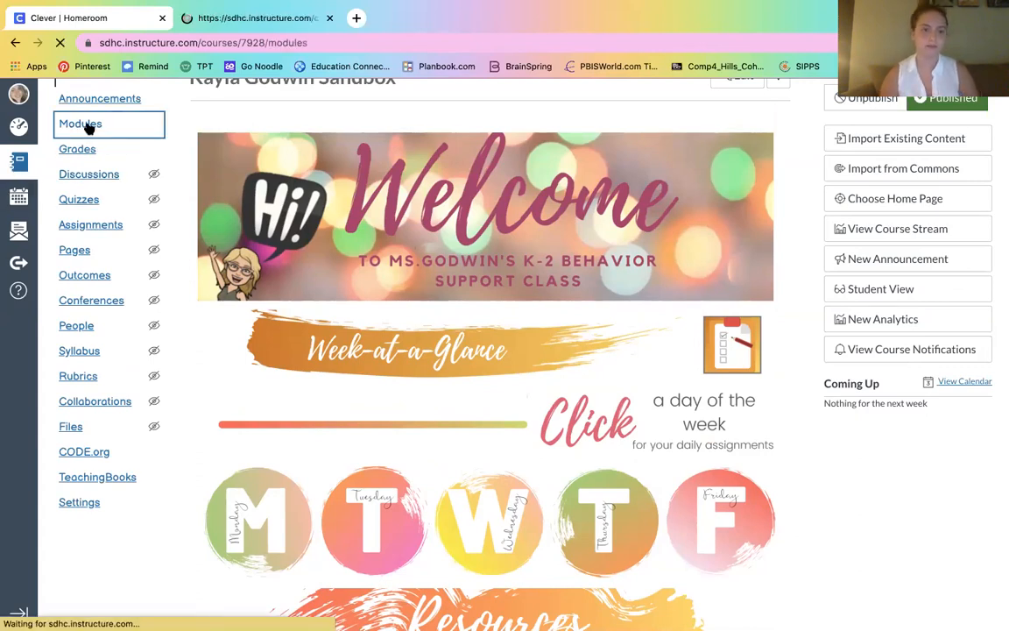
{"action": "scroll", "coordinate": [86, 129], "scroll_direction": "down", "scroll_amount": 5}
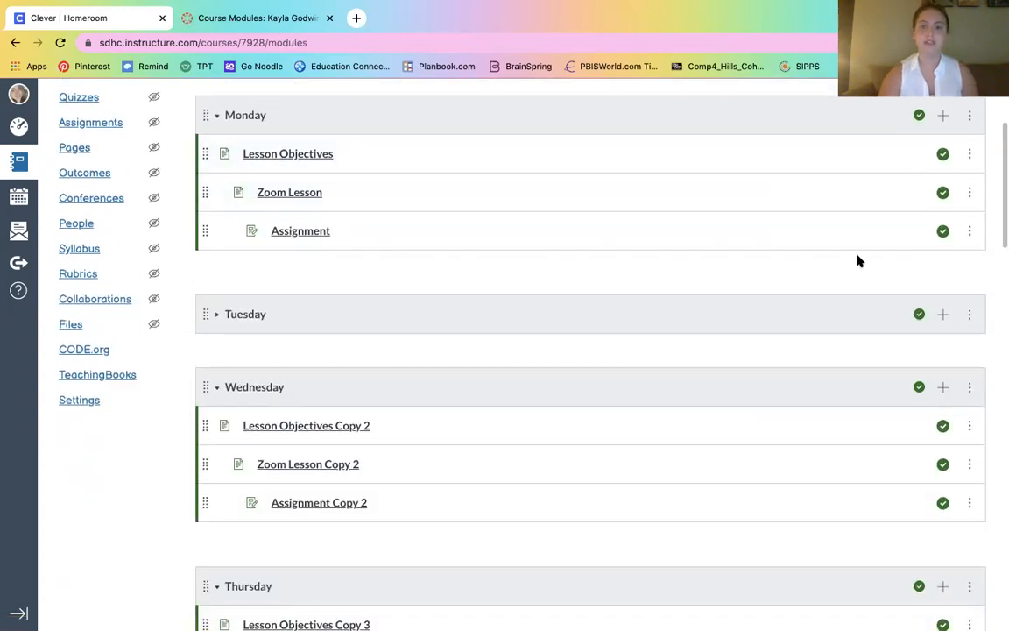
{"action": "scroll", "coordinate": [908, 279], "scroll_direction": "up", "scroll_amount": 3}
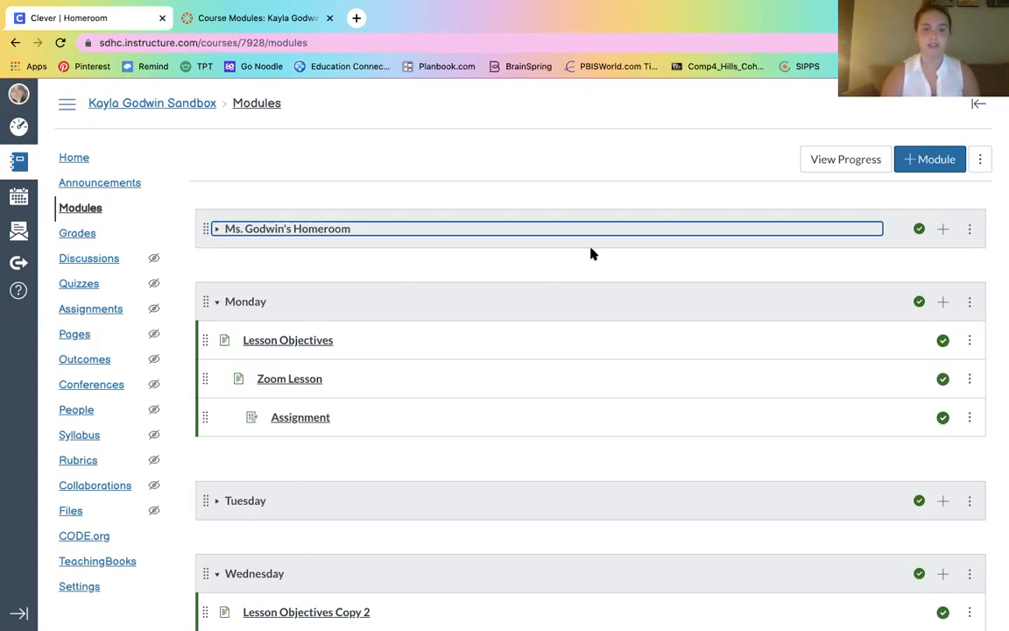
{"action": "left_click", "coordinate": [930, 166]}
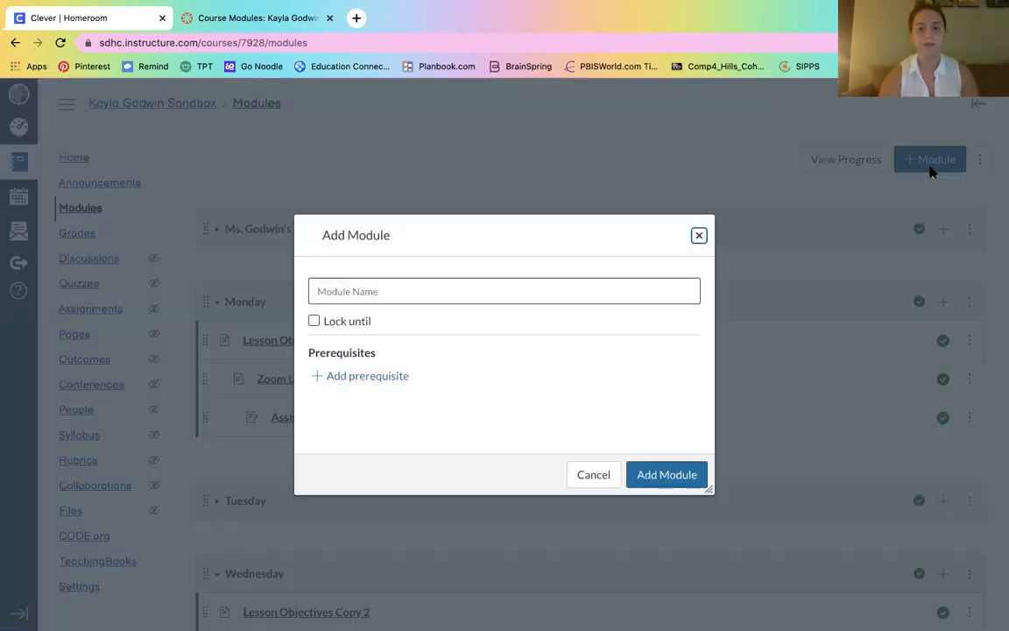
{"action": "left_click", "coordinate": [442, 291]}
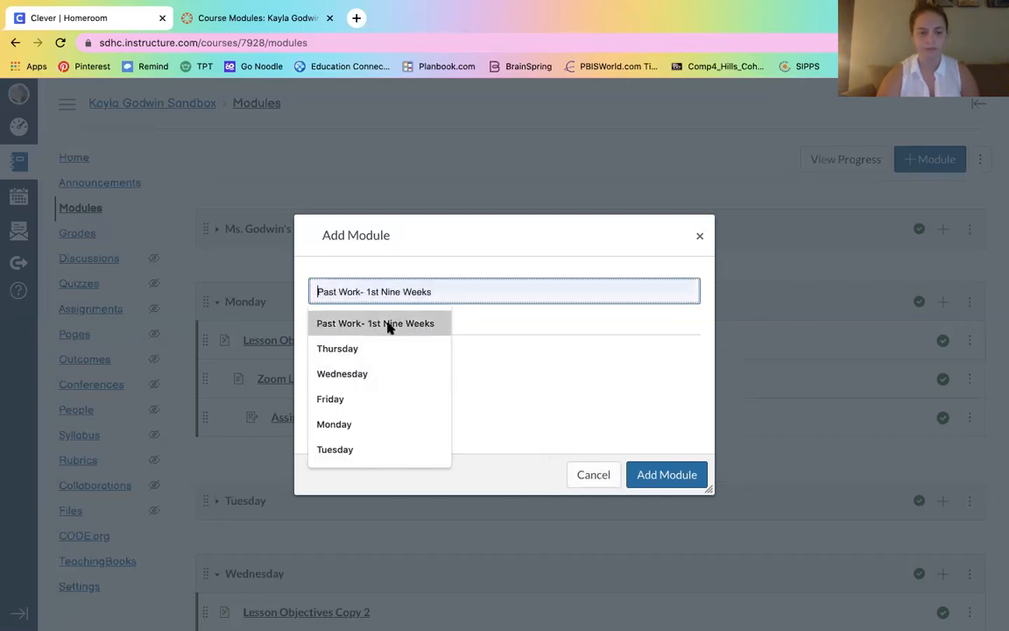
{"action": "type", "text": "Ex"}
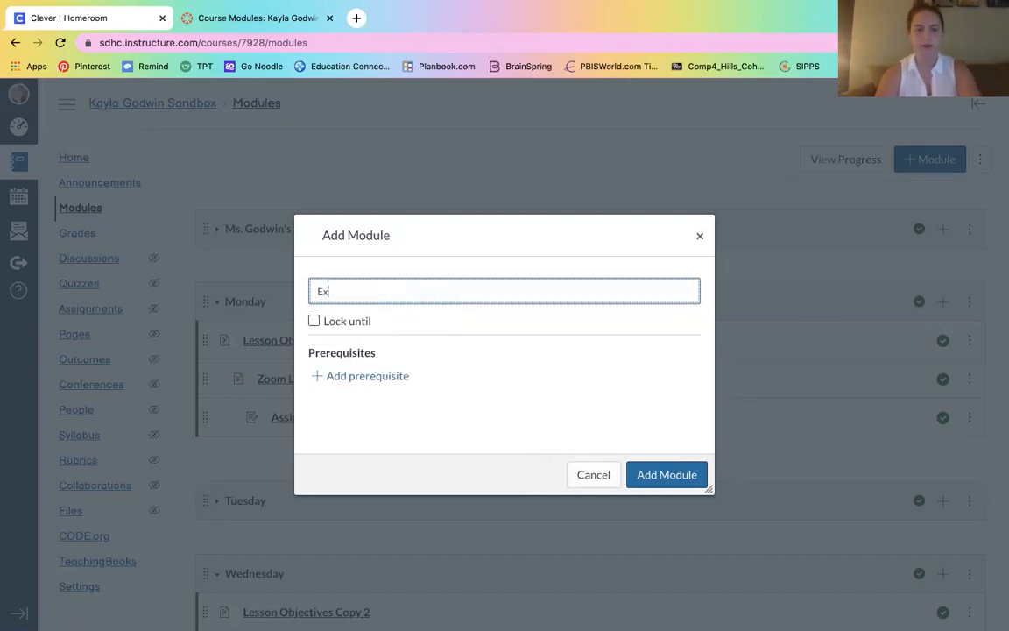
{"action": "type", "text": "ample"}
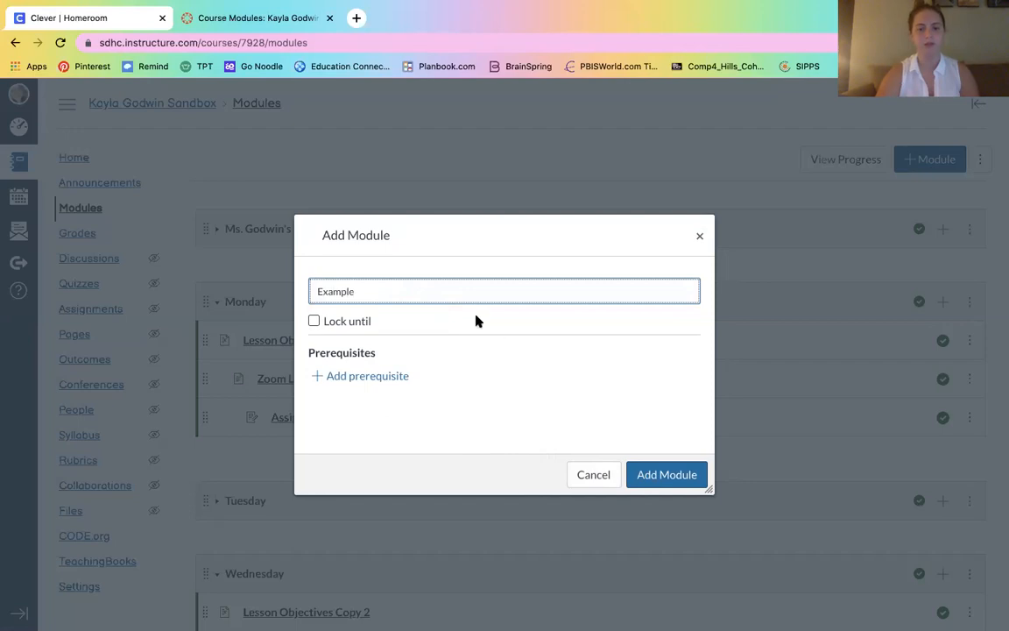
{"action": "left_click", "coordinate": [674, 475]}
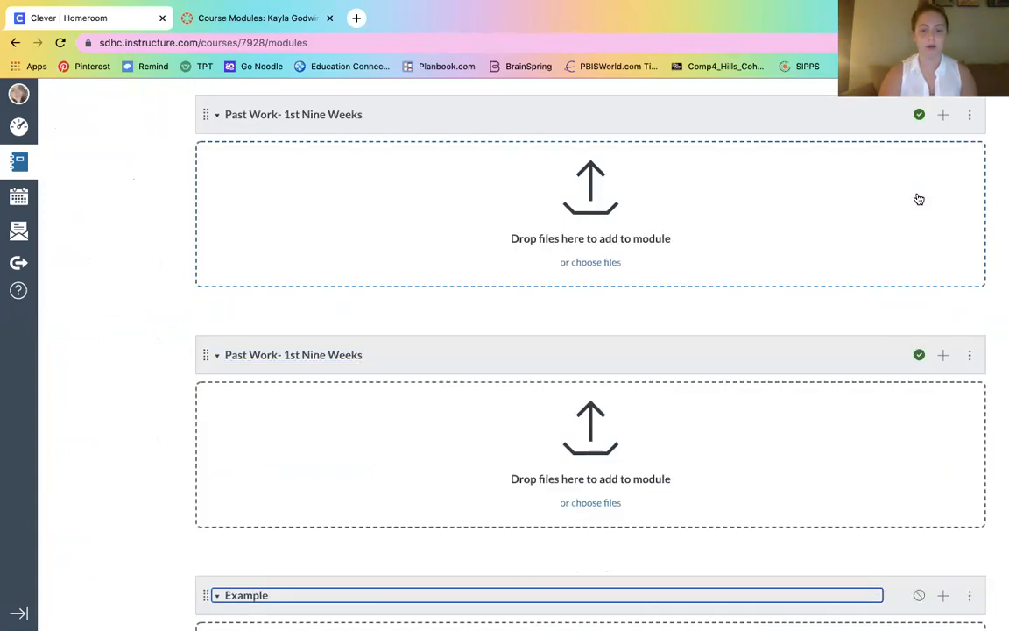
Move the Example module to the top of the module list.
{"action": "left_click_drag", "start_coordinate": [204, 588], "coordinate": [215, 494]}
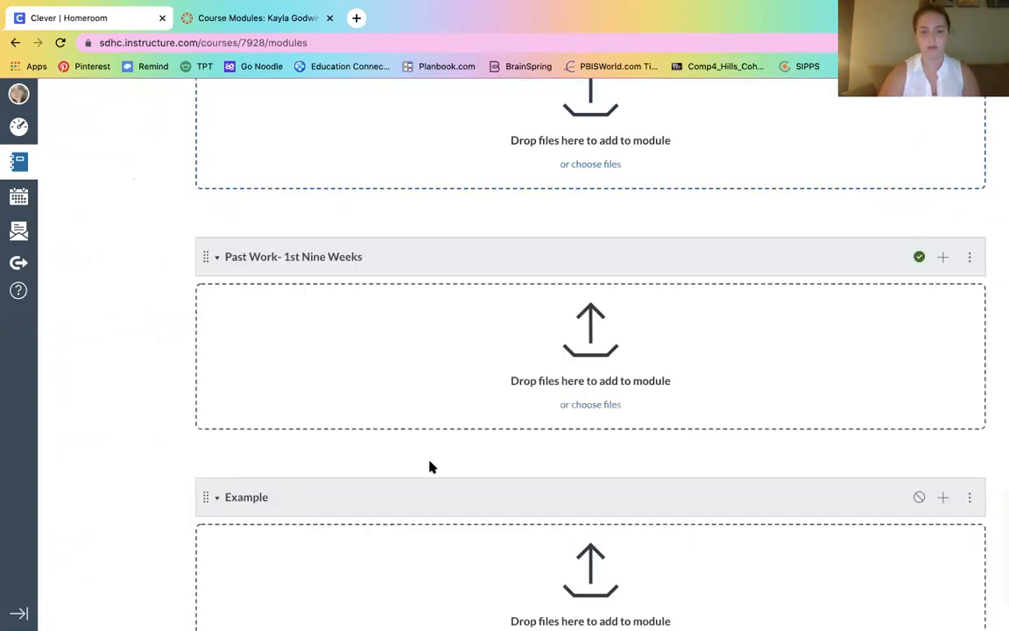
{"action": "left_click", "coordinate": [971, 501]}
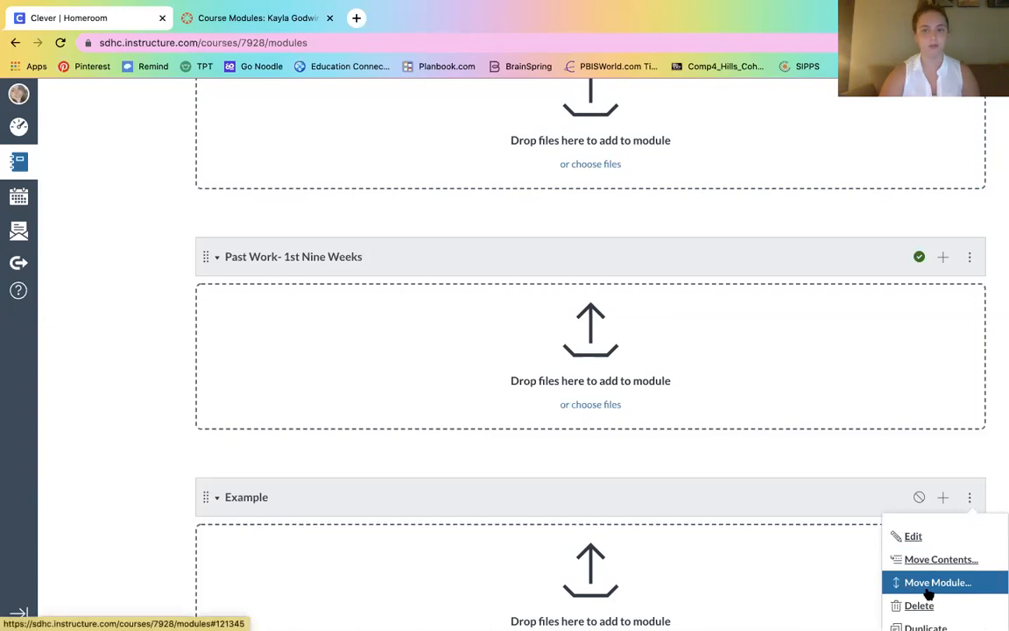
{"action": "left_click", "coordinate": [928, 583]}
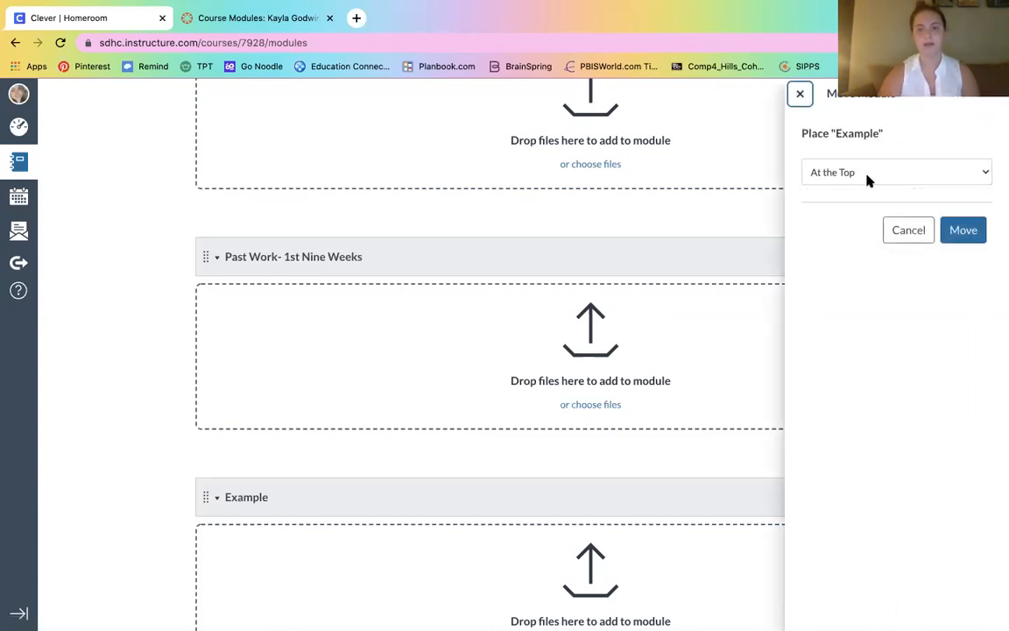
{"action": "left_click", "coordinate": [963, 230]}
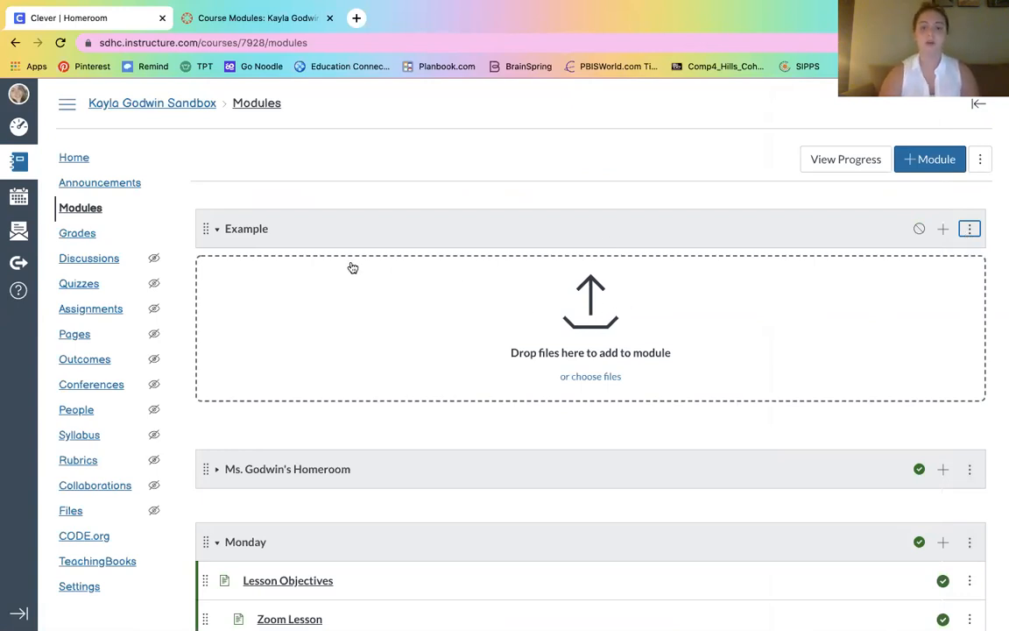
{"action": "left_click", "coordinate": [599, 180]}
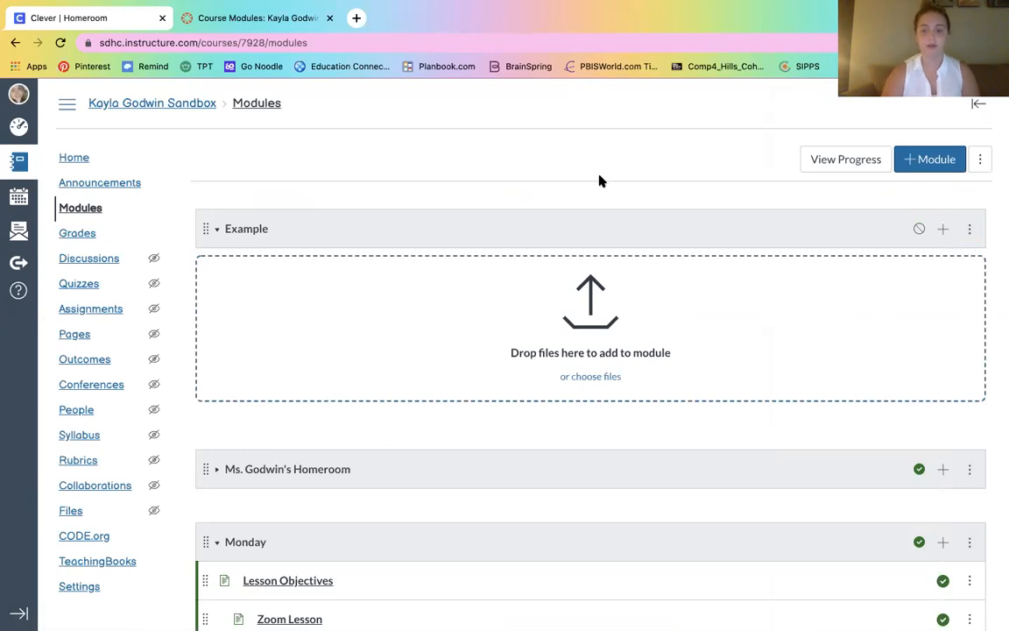
Look over the Monday, Tuesday and Wednesday modules and how their items are arranged, and return to the Example module.
{"action": "key", "text": "Down"}
{"action": "key", "text": "Down"}
{"action": "key", "text": "Down"}
{"action": "key", "text": "Down"}
{"action": "key", "text": "Down"}
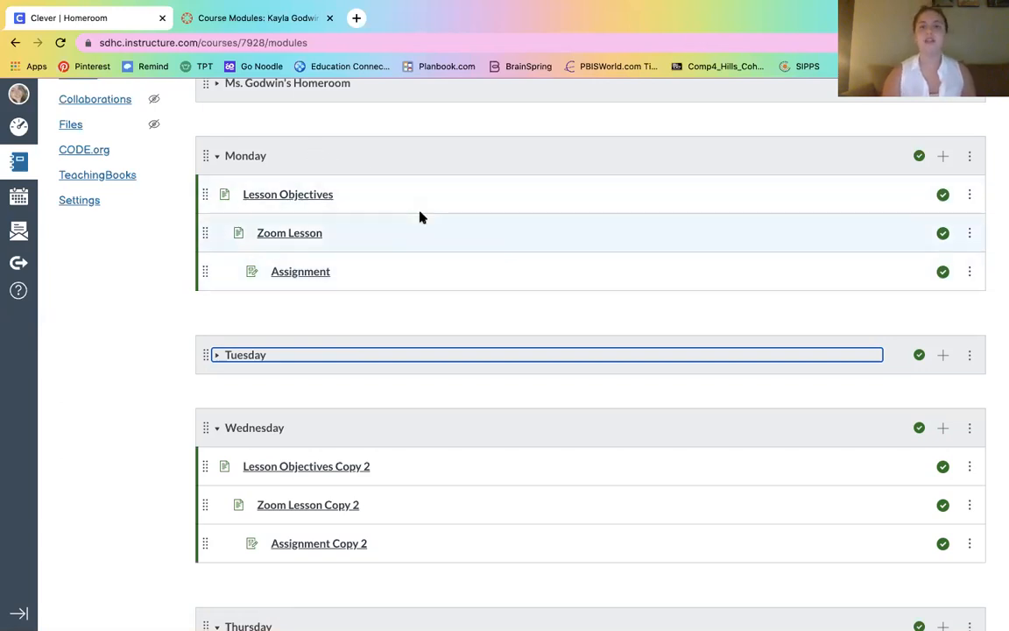
{"action": "left_click", "coordinate": [432, 132]}
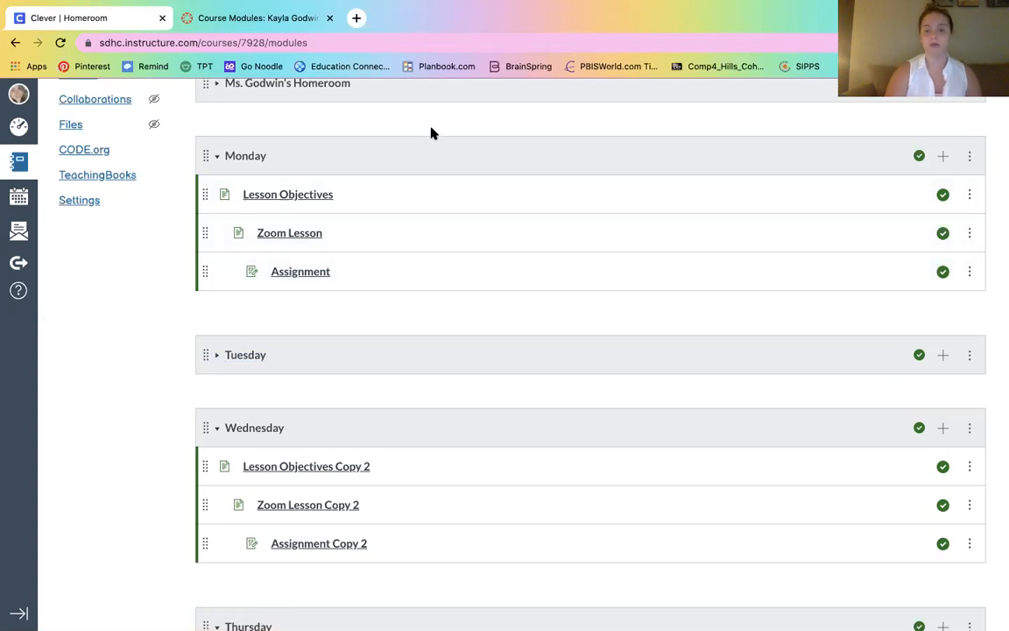
{"action": "key", "text": "Up"}
{"action": "key", "text": "Up"}
{"action": "key", "text": "Up"}
{"action": "key", "text": "Up"}
{"action": "key", "text": "Up"}
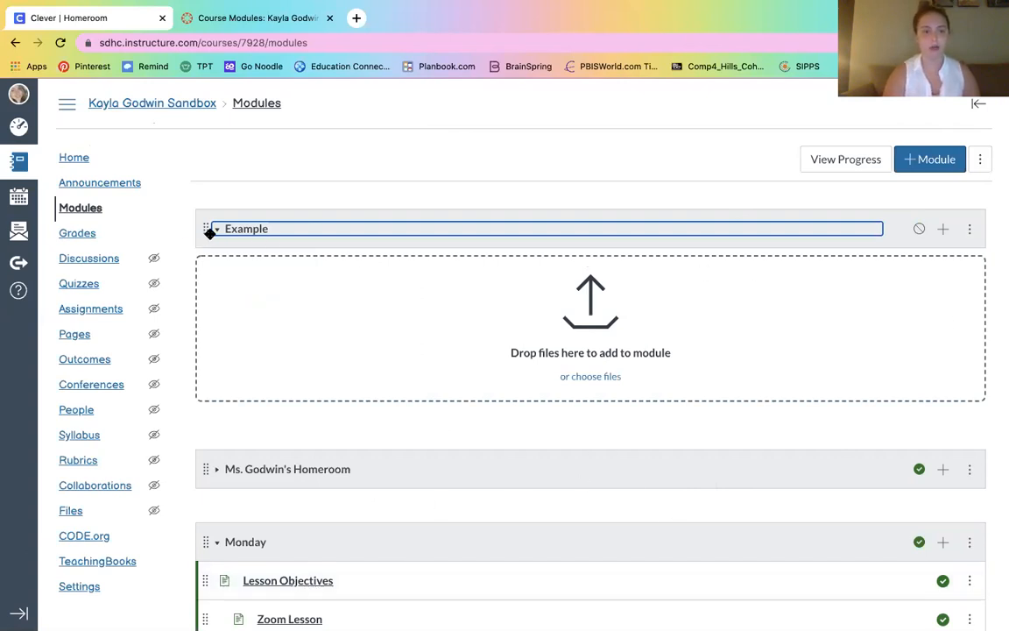
Add a new, unindented page named "exa mple" to the Example module.
{"action": "left_click", "coordinate": [943, 230]}
{"action": "left_click", "coordinate": [377, 250]}
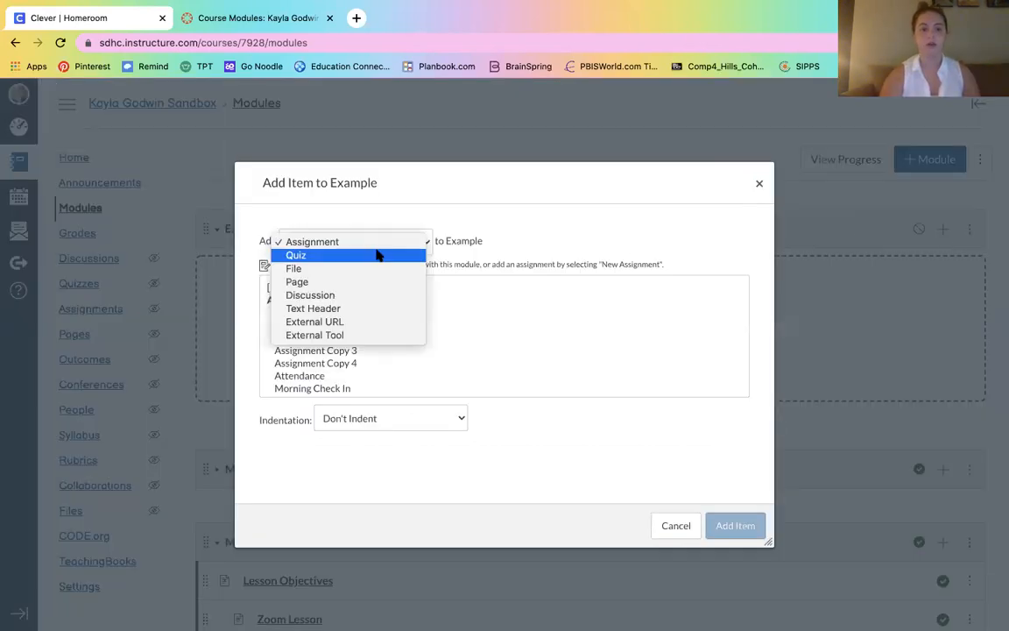
{"action": "key", "text": "Escape"}
{"action": "left_click", "coordinate": [359, 283]}
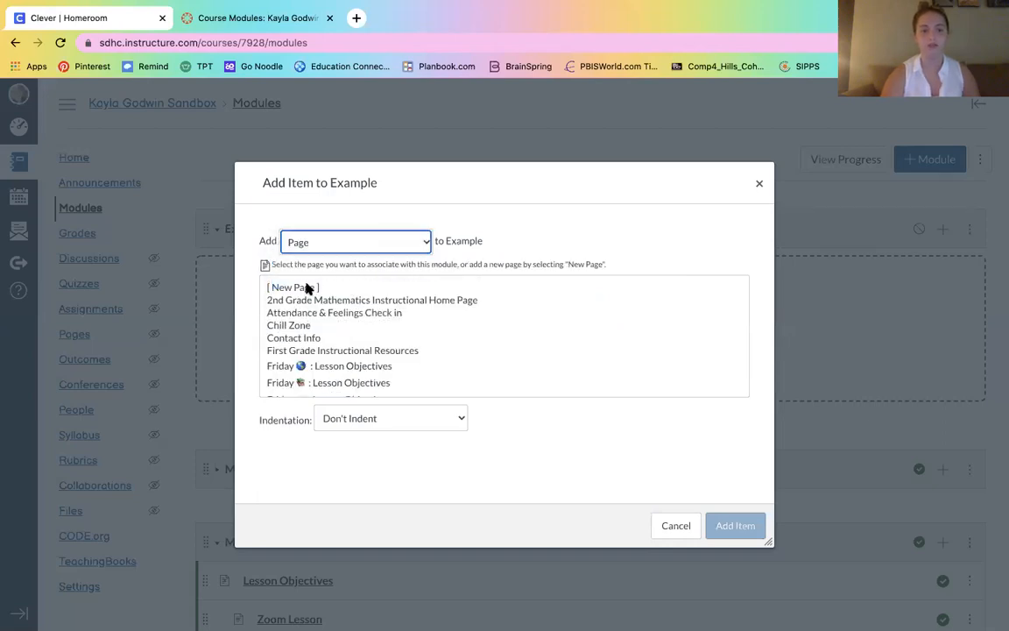
{"action": "left_click", "coordinate": [304, 288]}
{"action": "left_click", "coordinate": [327, 427]}
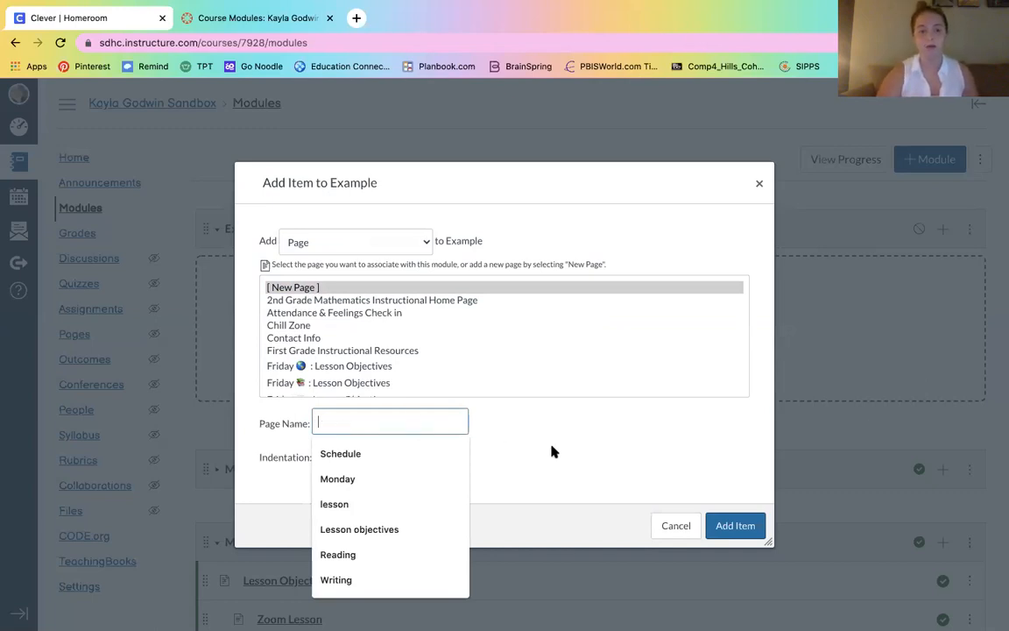
{"action": "left_click", "coordinate": [662, 525]}
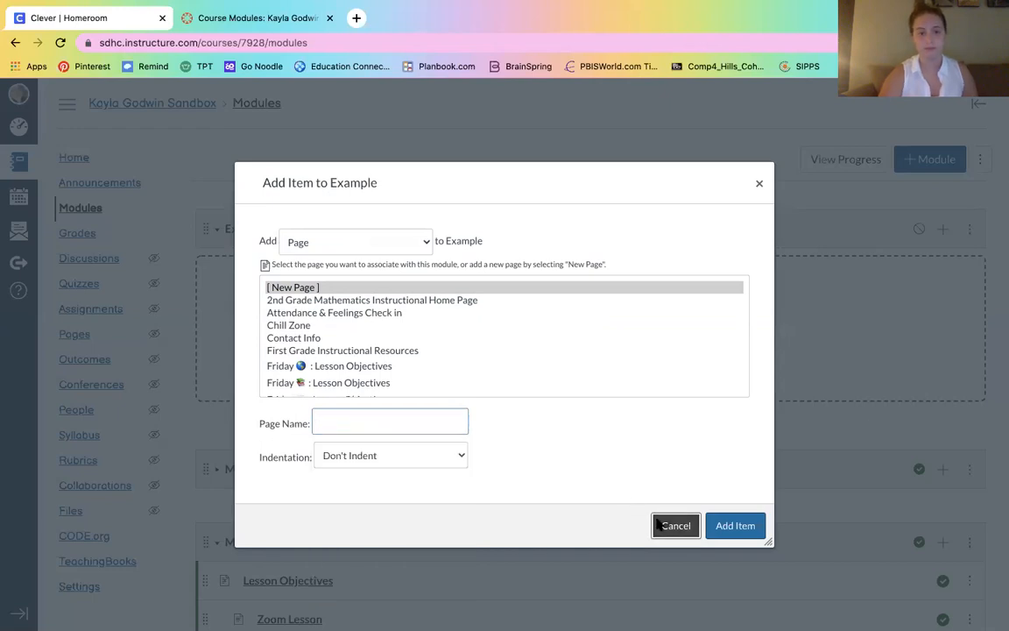
{"action": "left_click", "coordinate": [943, 229]}
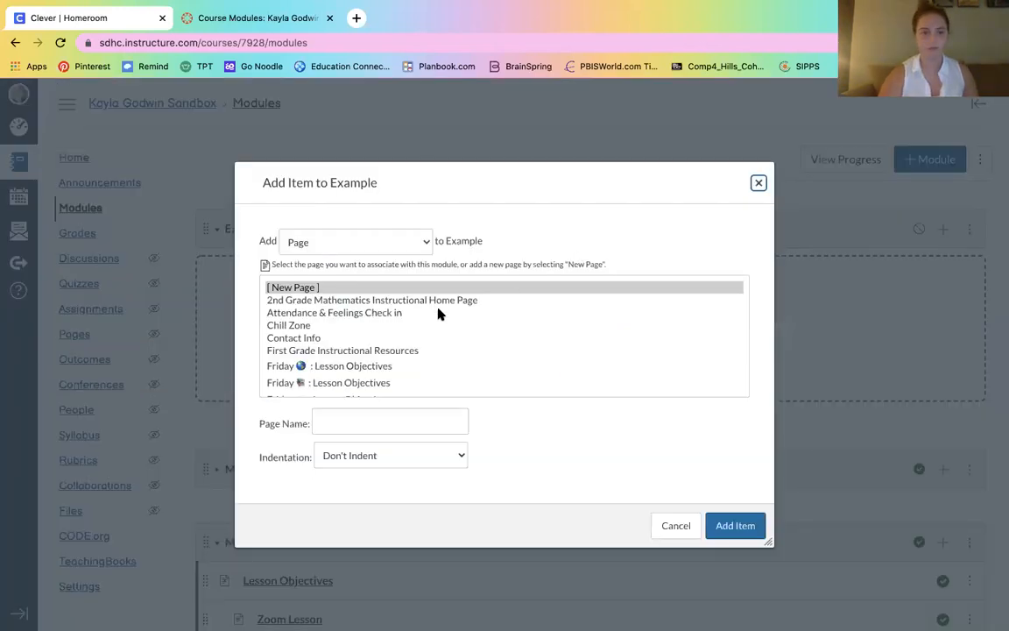
{"action": "left_click", "coordinate": [347, 413]}
{"action": "type", "text": "exa p"}
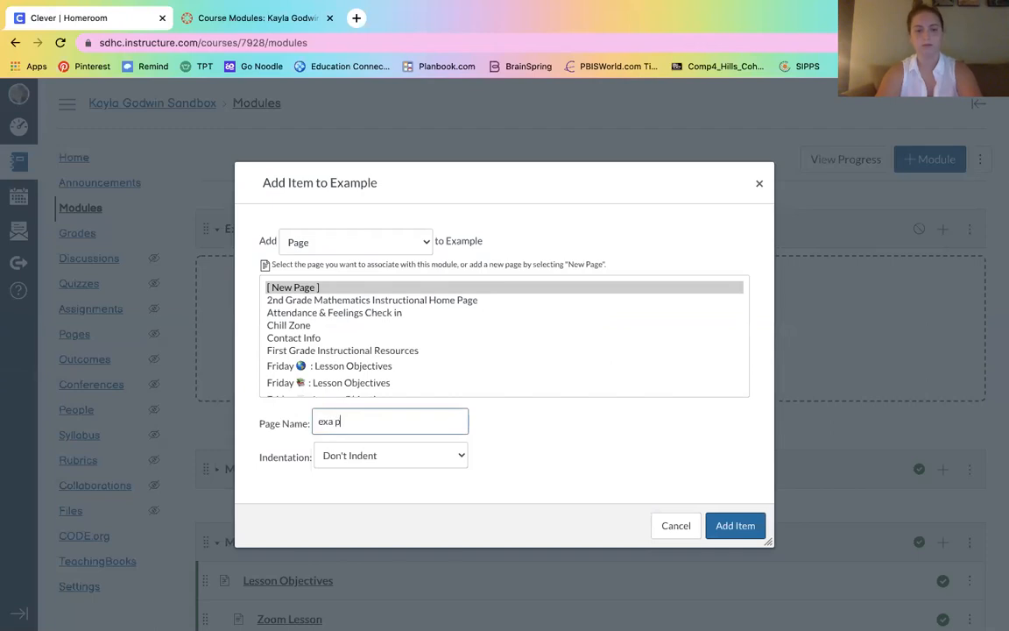
{"action": "key", "text": "Return"}
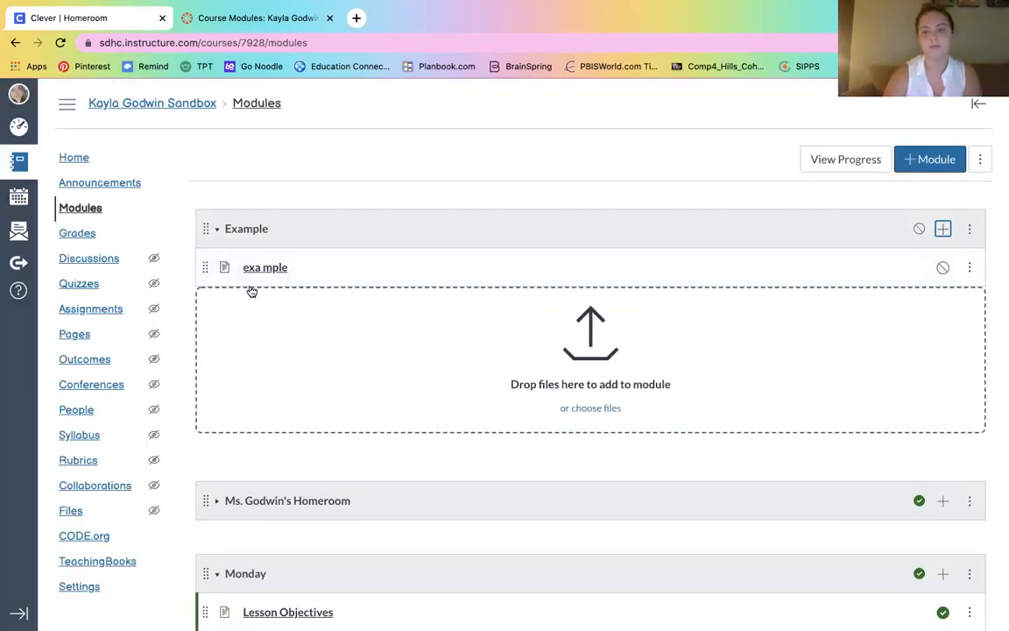
{"action": "left_click", "coordinate": [422, 456]}
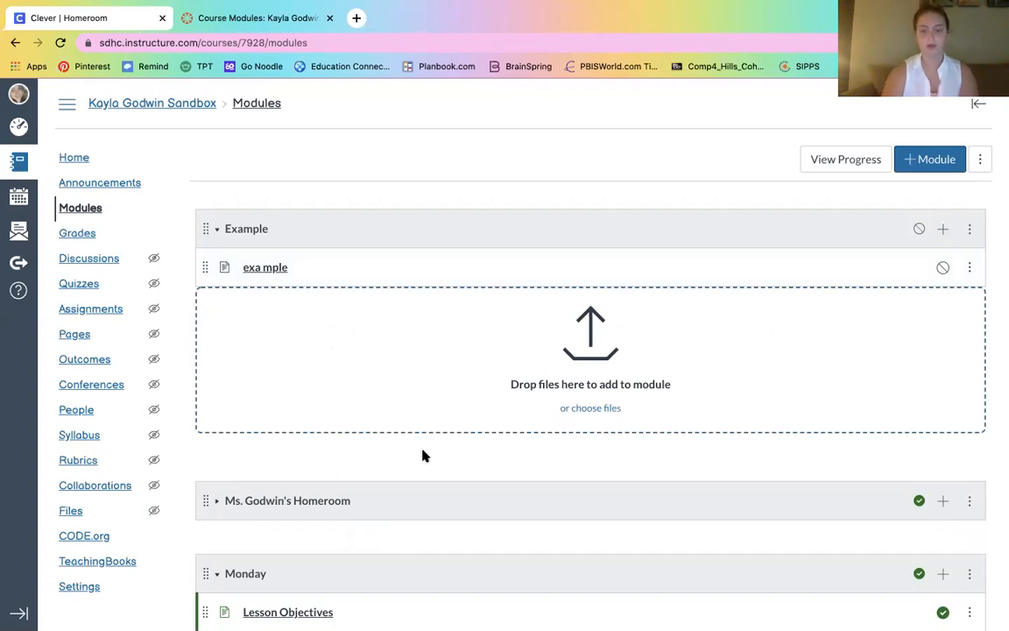
Open the Monday module's Lesson Objectives page, review it down to the end, and continue to the Zoom Lesson page's contents.
{"action": "key", "text": "Down"}
{"action": "key", "text": "Down"}
{"action": "key", "text": "Down"}
{"action": "key", "text": "Down"}
{"action": "key", "text": "Down"}
{"action": "key", "text": "Down"}
{"action": "key", "text": "Down"}
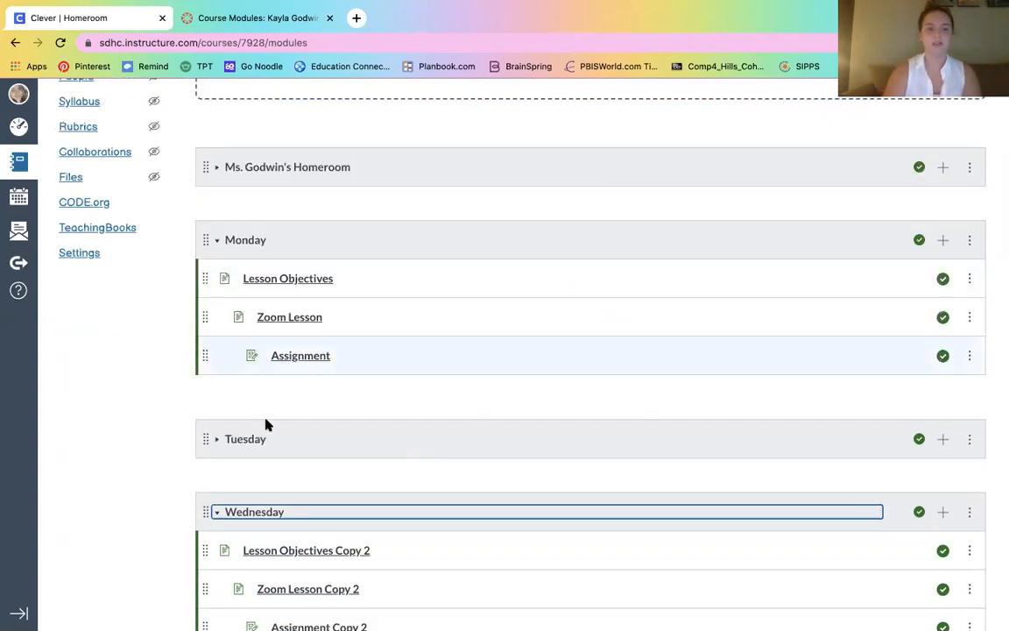
{"action": "left_click", "coordinate": [317, 279]}
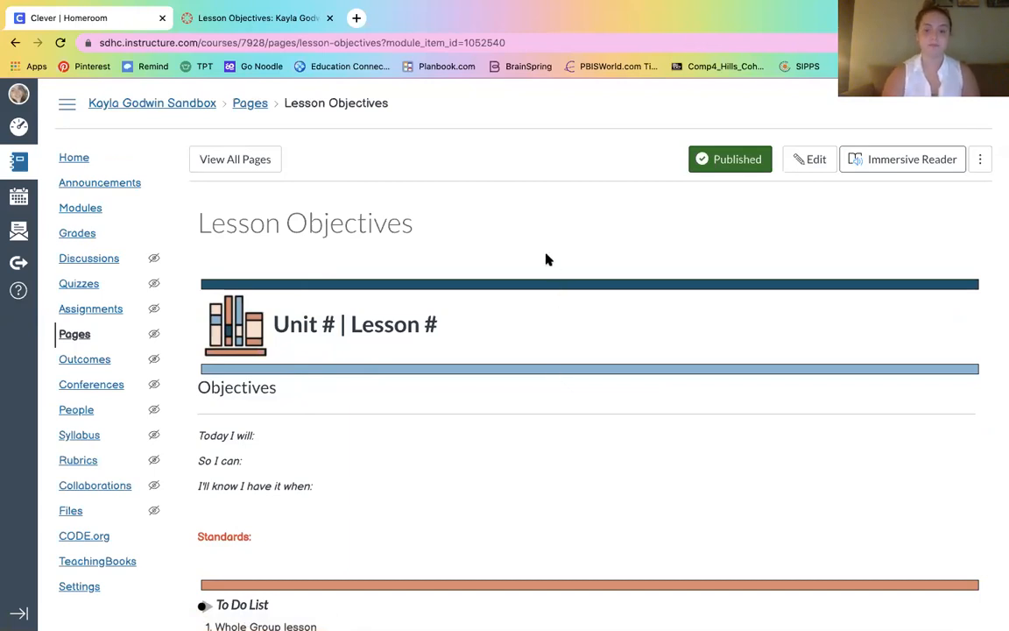
{"action": "scroll", "coordinate": [545, 259], "scroll_direction": "down", "scroll_amount": 4}
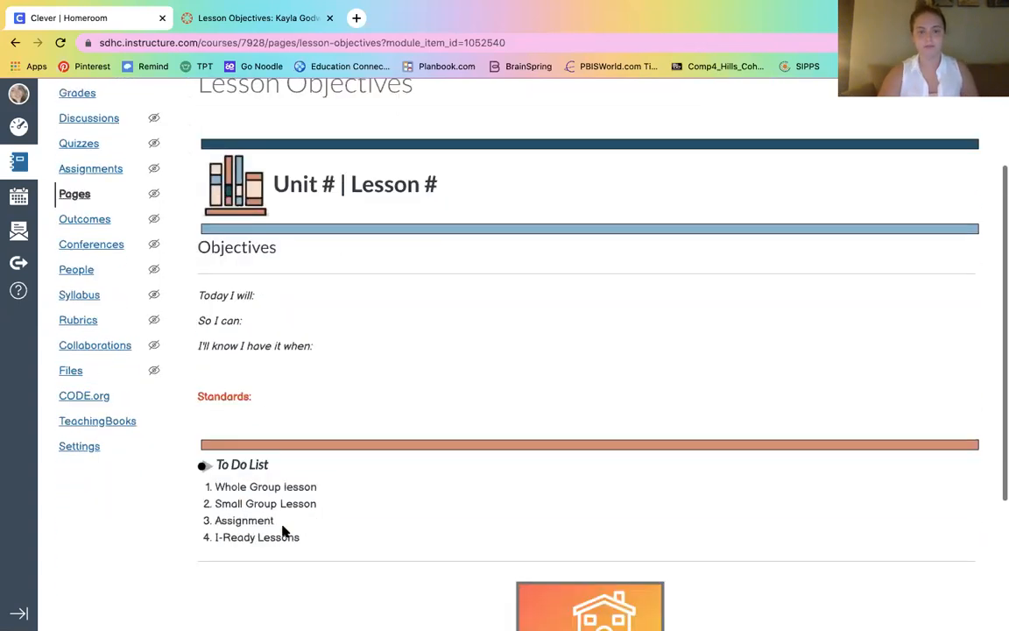
{"action": "scroll", "coordinate": [282, 531], "scroll_direction": "down", "scroll_amount": 3}
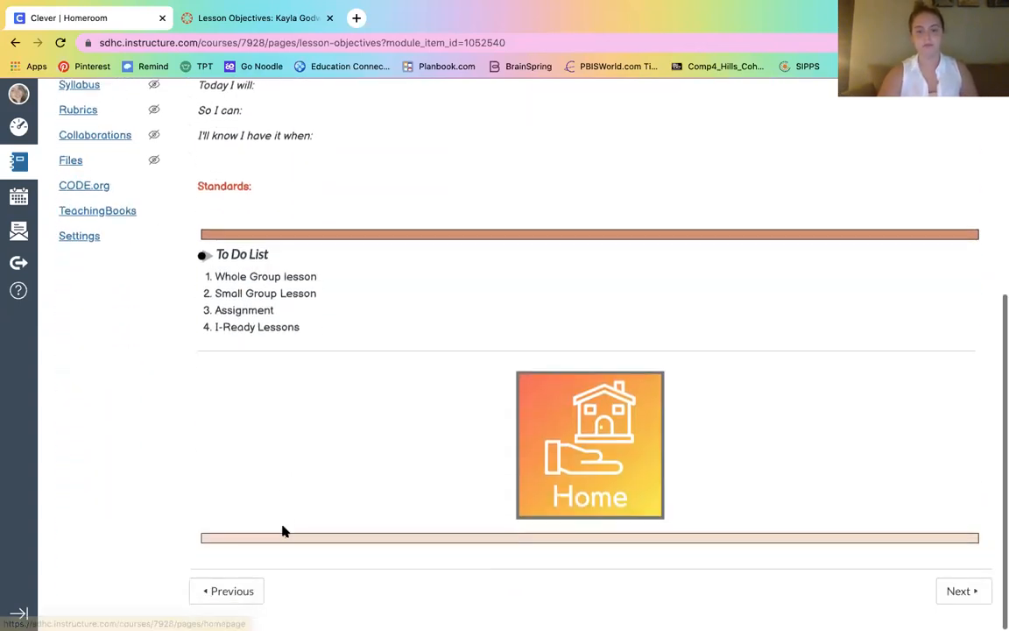
{"action": "left_click", "coordinate": [940, 595]}
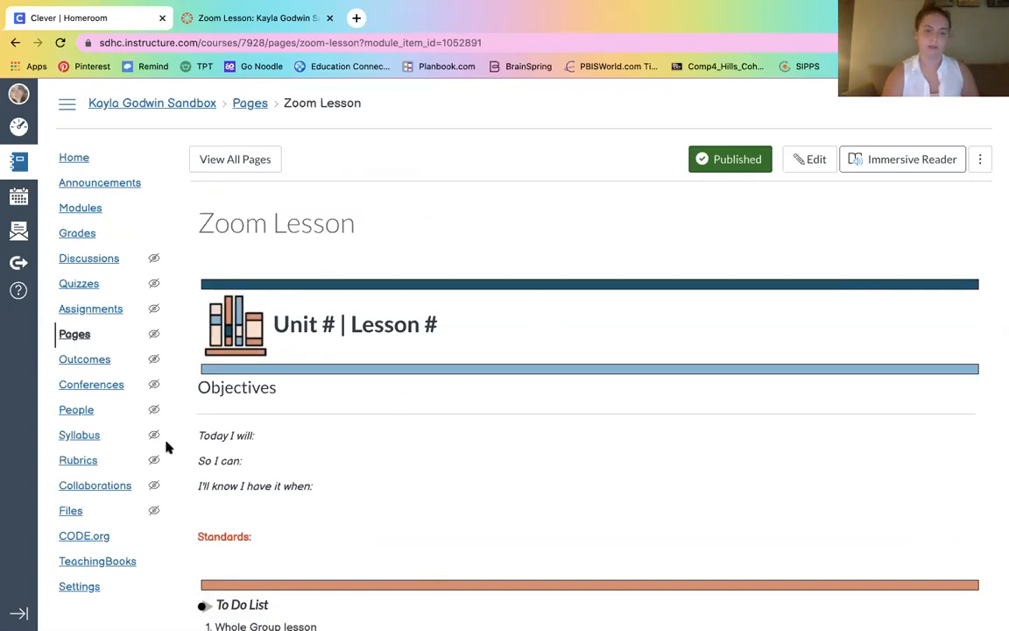
{"action": "scroll", "coordinate": [609, 234], "scroll_direction": "down", "scroll_amount": 5}
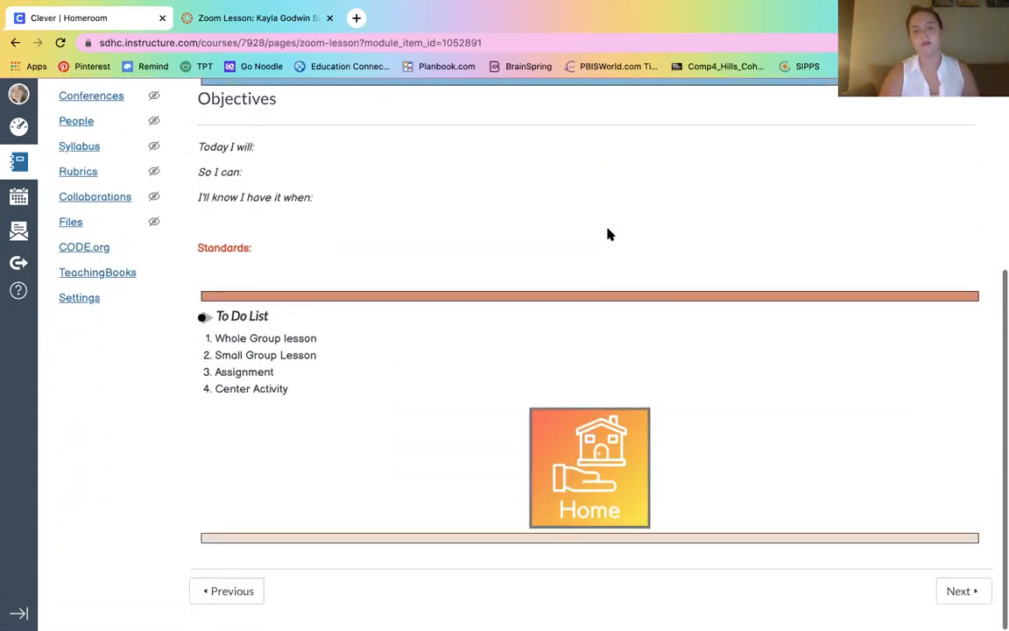
Continue from the Zoom Lesson page to the Assignment, look it over and return to the module list.
{"action": "left_click", "coordinate": [949, 587]}
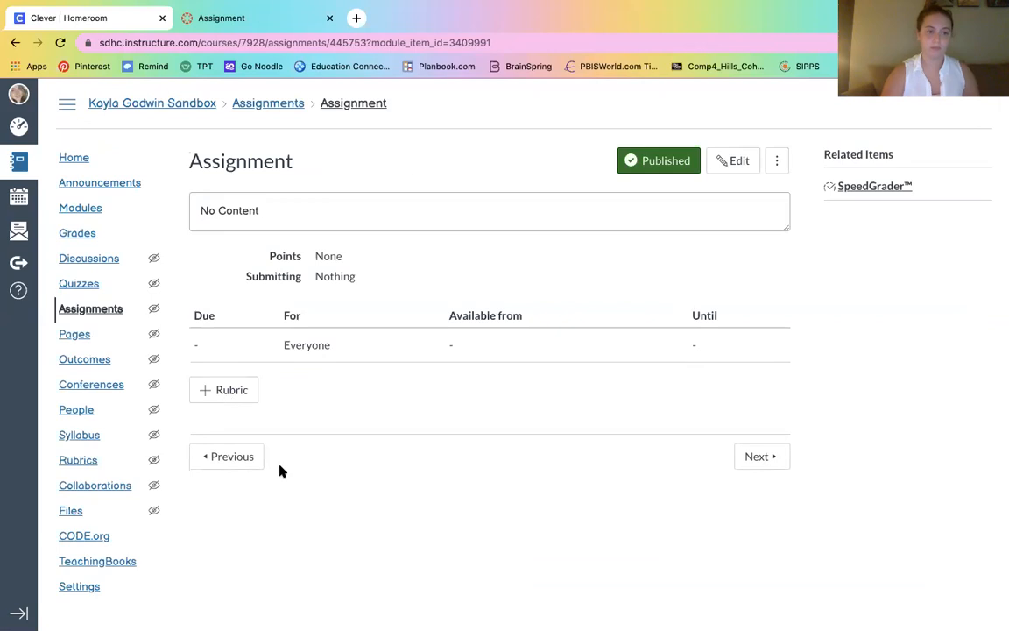
{"action": "left_click", "coordinate": [65, 208]}
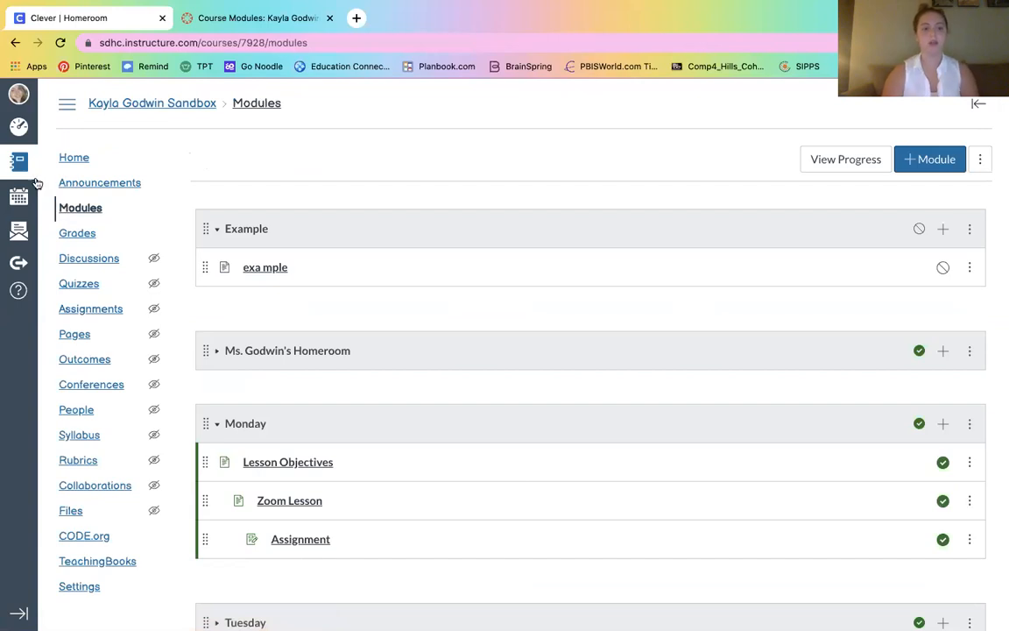
Open the course home page for editing, enlarge its content area and find the row of weekday images.
{"action": "left_click", "coordinate": [58, 159]}
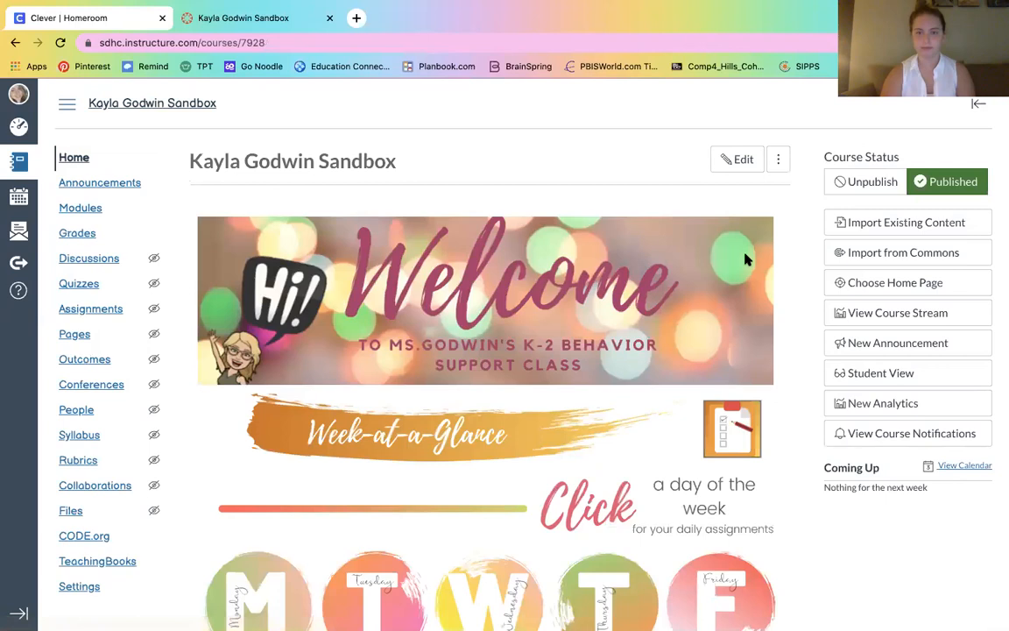
{"action": "left_click", "coordinate": [736, 161]}
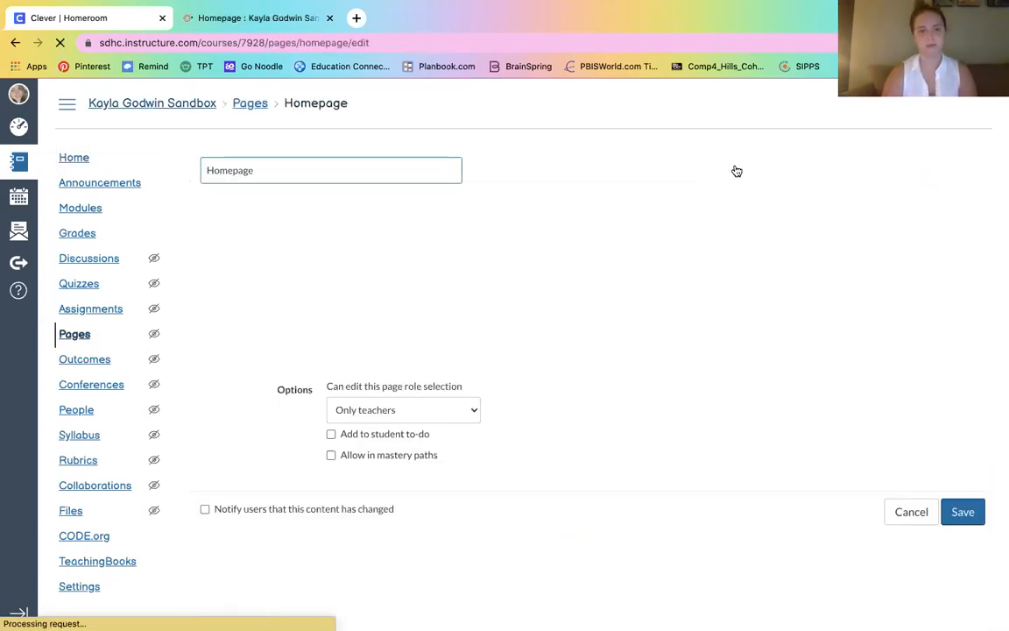
{"action": "left_click_drag", "start_coordinate": [975, 356], "coordinate": [973, 568]}
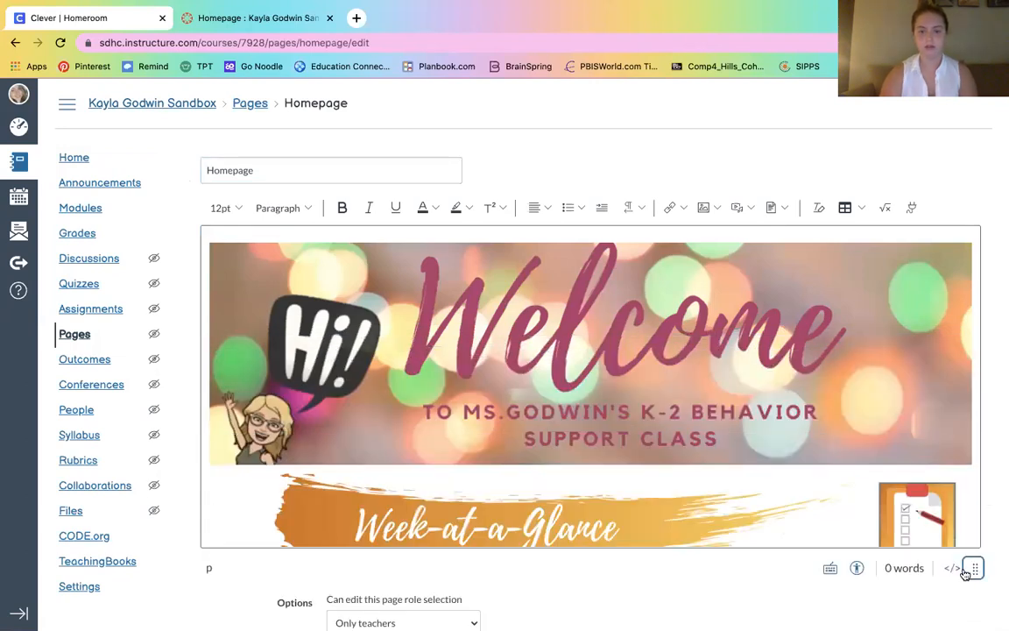
{"action": "left_click", "coordinate": [811, 452]}
{"action": "scroll", "coordinate": [333, 464], "scroll_direction": "down", "scroll_amount": 3}
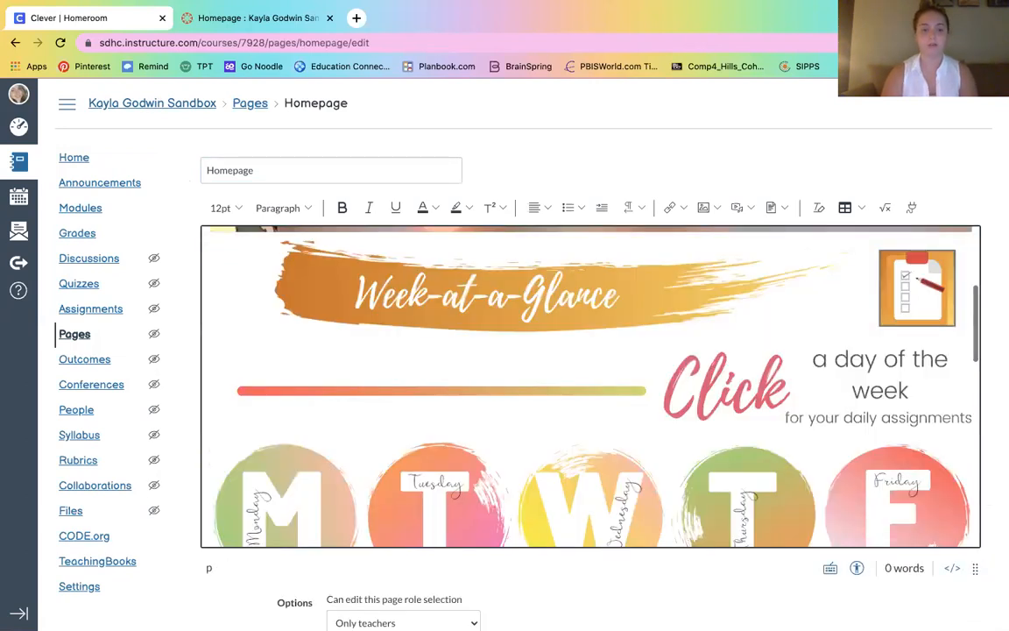
{"action": "scroll", "coordinate": [333, 464], "scroll_direction": "down", "scroll_amount": 1}
Link the Monday circle image on the homepage to the course's Monday module.
{"action": "left_click", "coordinate": [333, 465]}
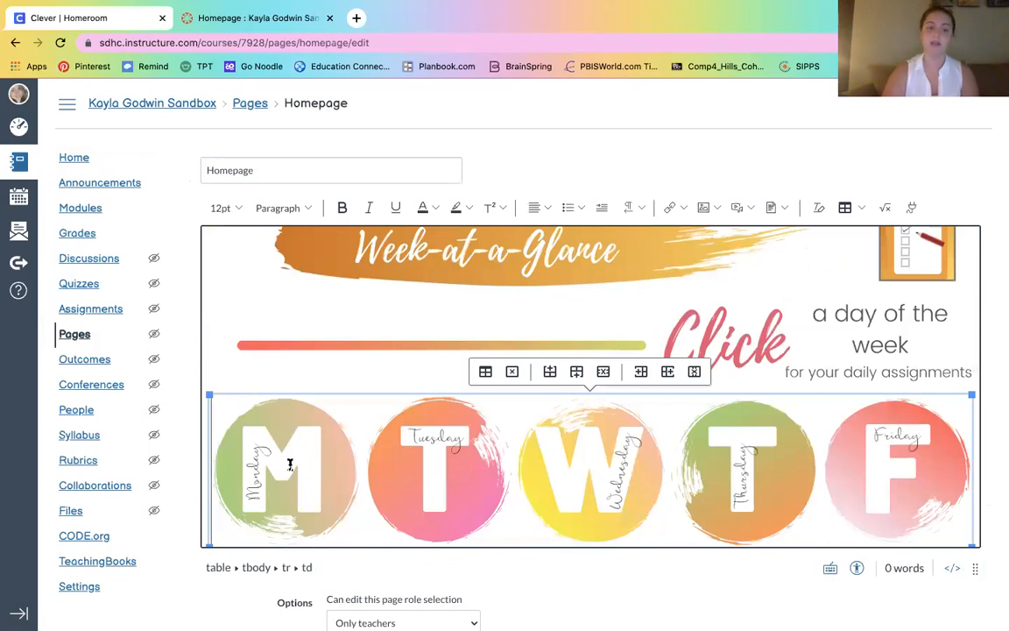
{"action": "left_click", "coordinate": [290, 464]}
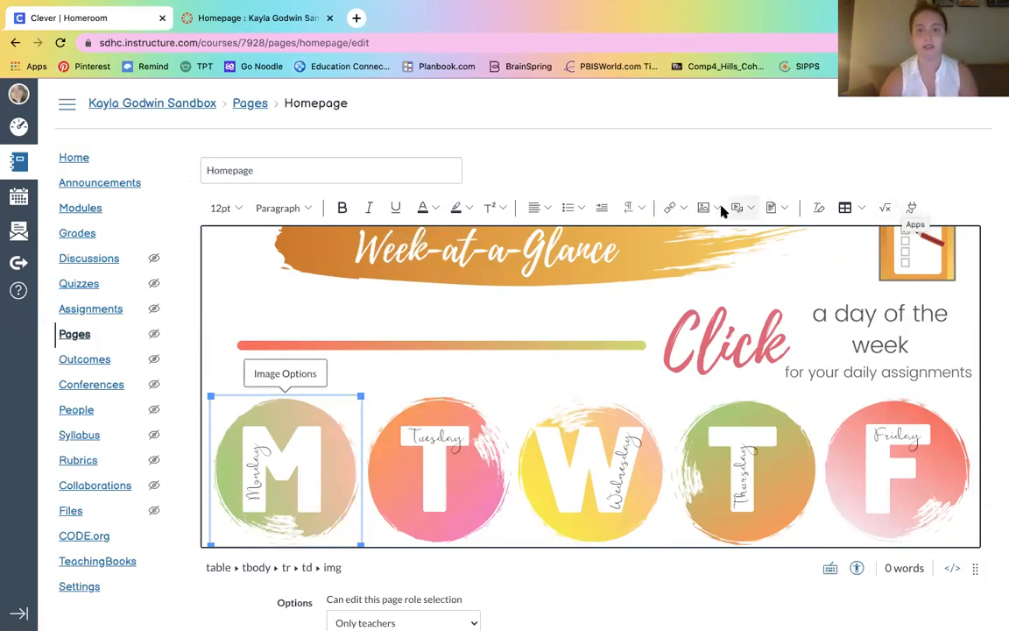
{"action": "left_click", "coordinate": [682, 207]}
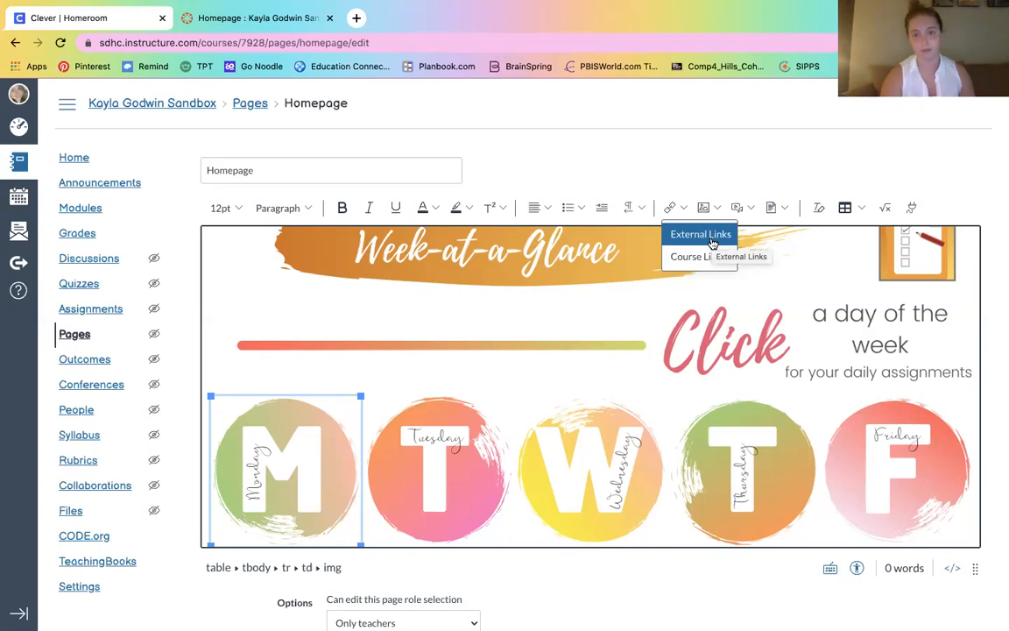
{"action": "left_click", "coordinate": [678, 257]}
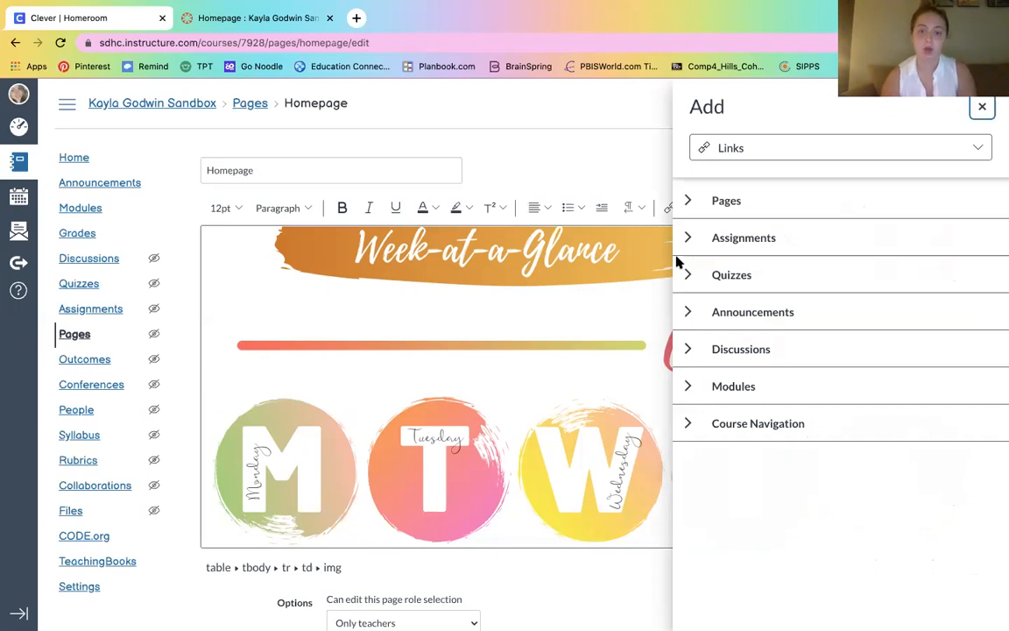
{"action": "left_click", "coordinate": [690, 385]}
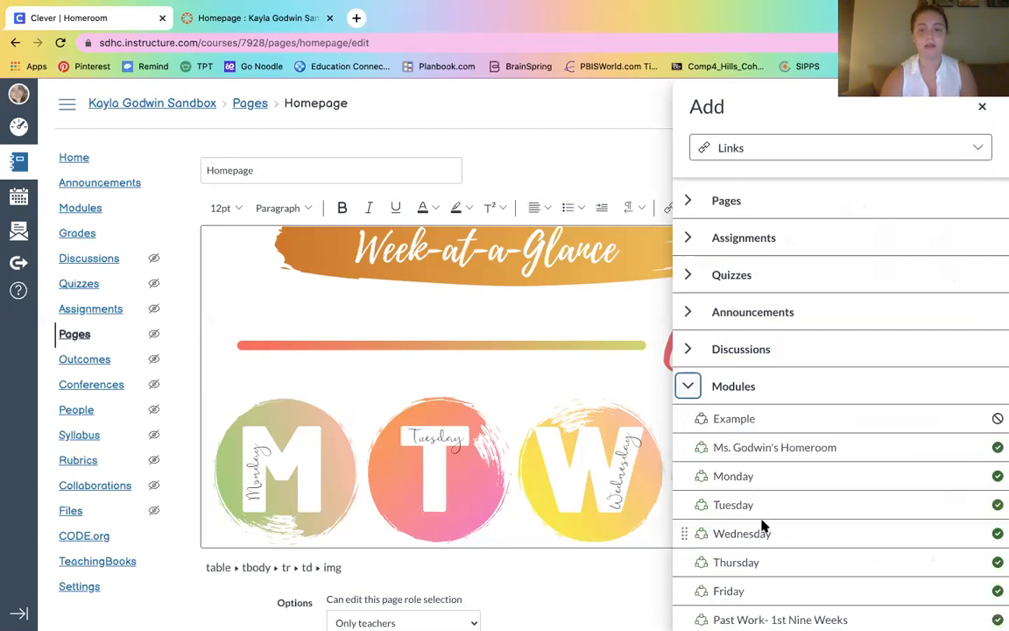
{"action": "left_click", "coordinate": [747, 479]}
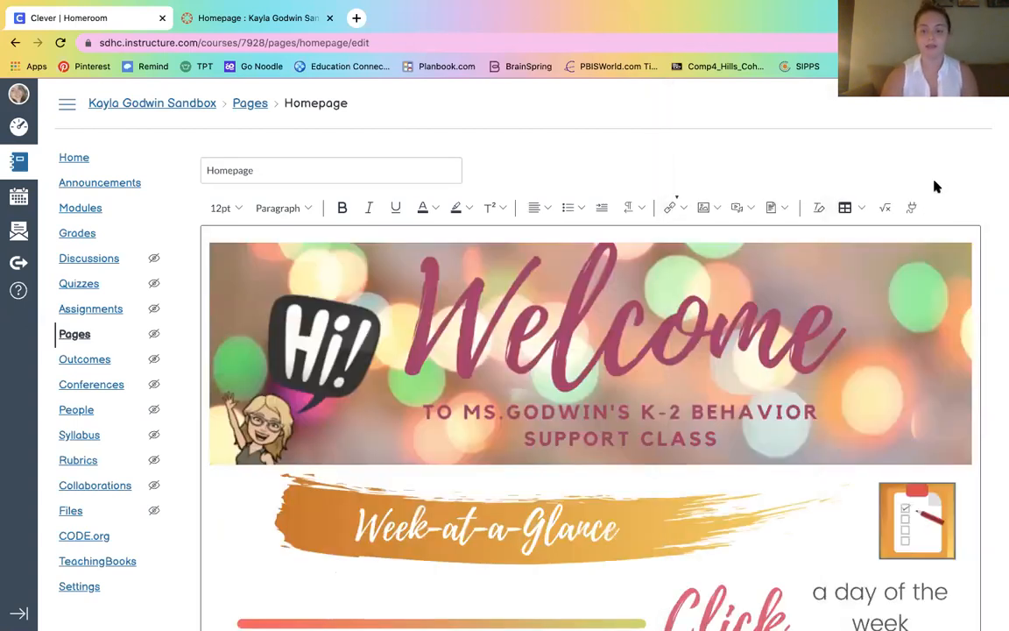
Link the Tuesday circle image on the homepage to the course's Tuesday module.
{"action": "scroll", "coordinate": [935, 184], "scroll_direction": "down", "scroll_amount": 1}
{"action": "scroll", "coordinate": [935, 184], "scroll_direction": "down", "scroll_amount": 3}
{"action": "left_click", "coordinate": [434, 546]}
{"action": "left_click", "coordinate": [434, 545]}
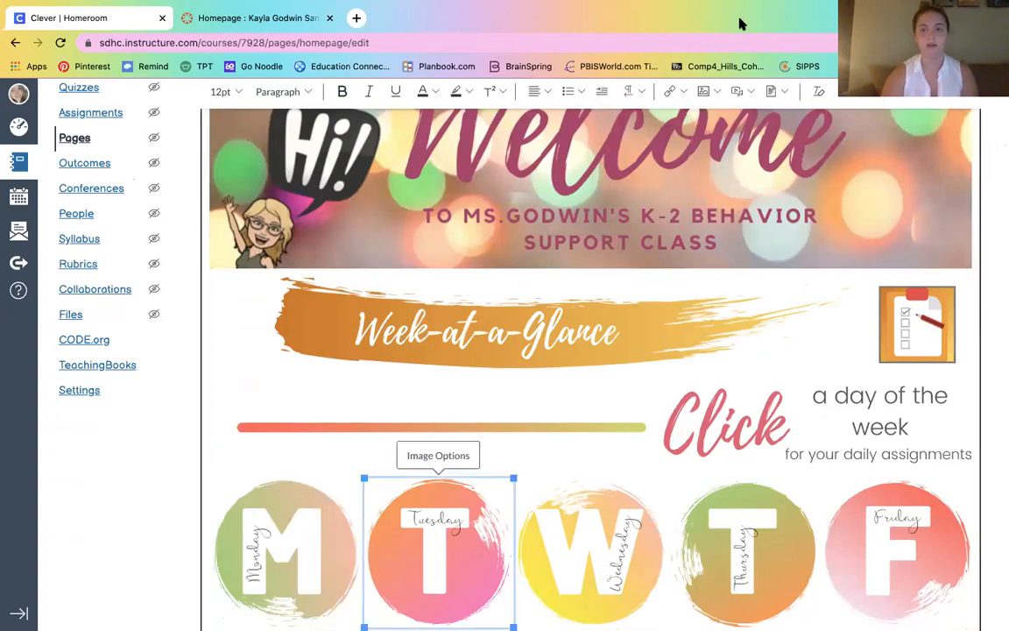
{"action": "left_click", "coordinate": [673, 91]}
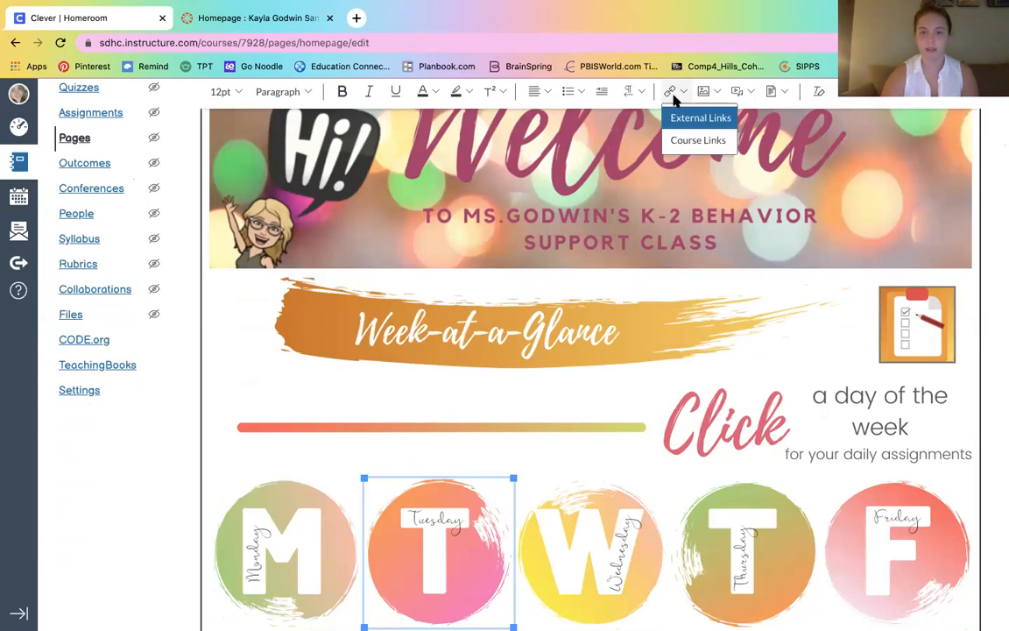
{"action": "left_click", "coordinate": [685, 141]}
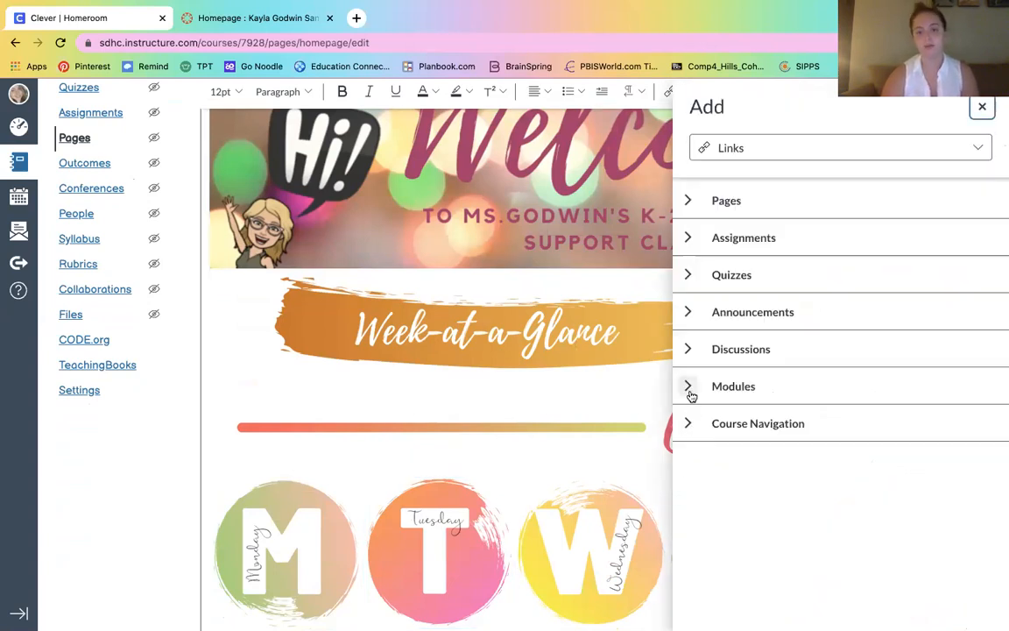
{"action": "left_click", "coordinate": [688, 388]}
{"action": "left_click", "coordinate": [721, 508]}
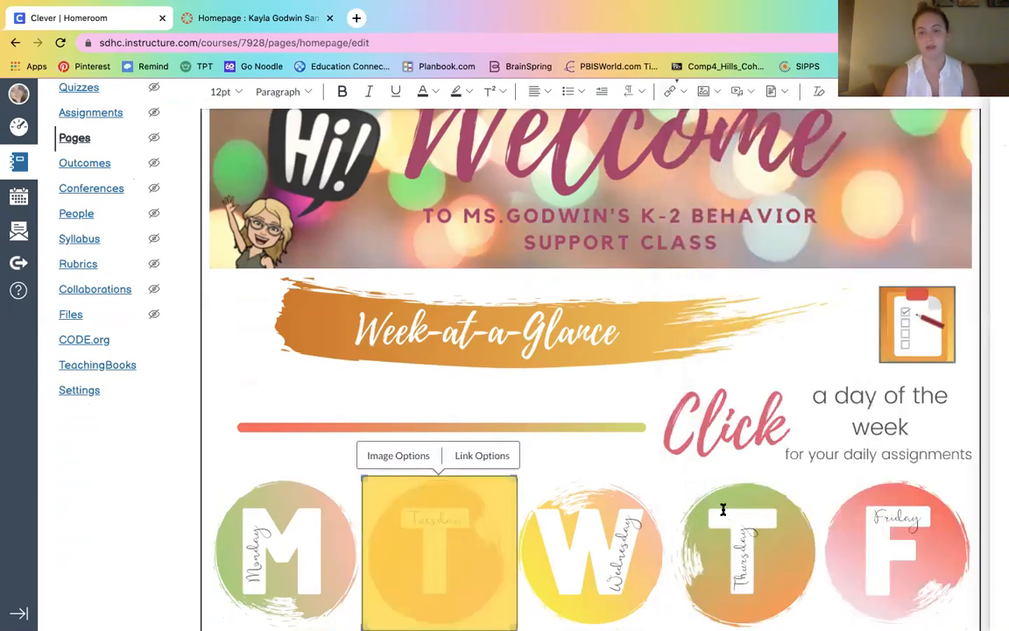
Look over the rest of the homepage content and save the edited page.
{"action": "left_click", "coordinate": [998, 360]}
{"action": "scroll", "coordinate": [1000, 361], "scroll_direction": "down", "scroll_amount": 2}
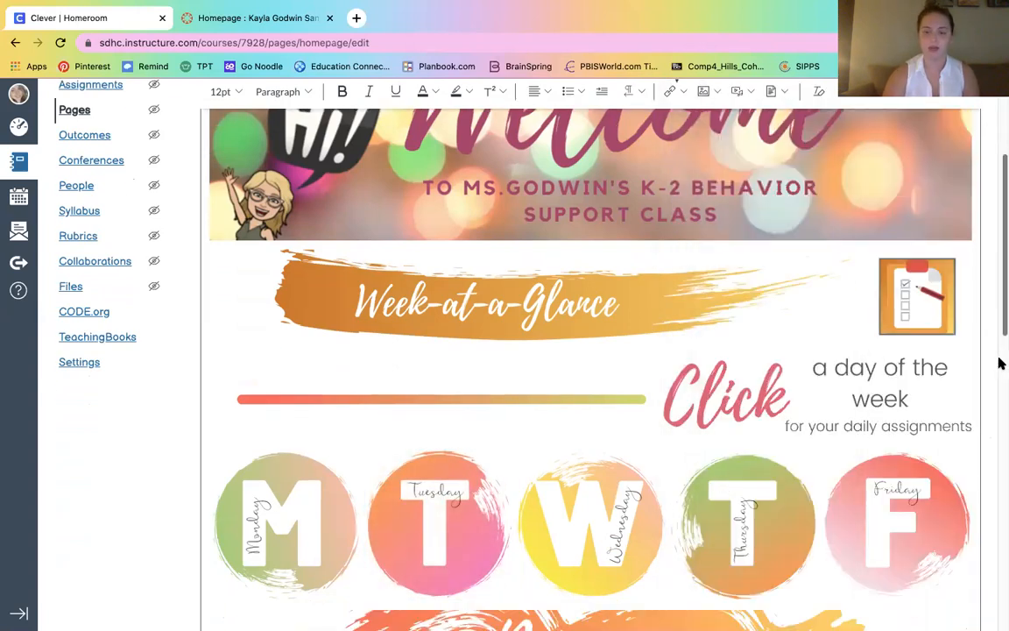
{"action": "scroll", "coordinate": [1000, 363], "scroll_direction": "down", "scroll_amount": 12}
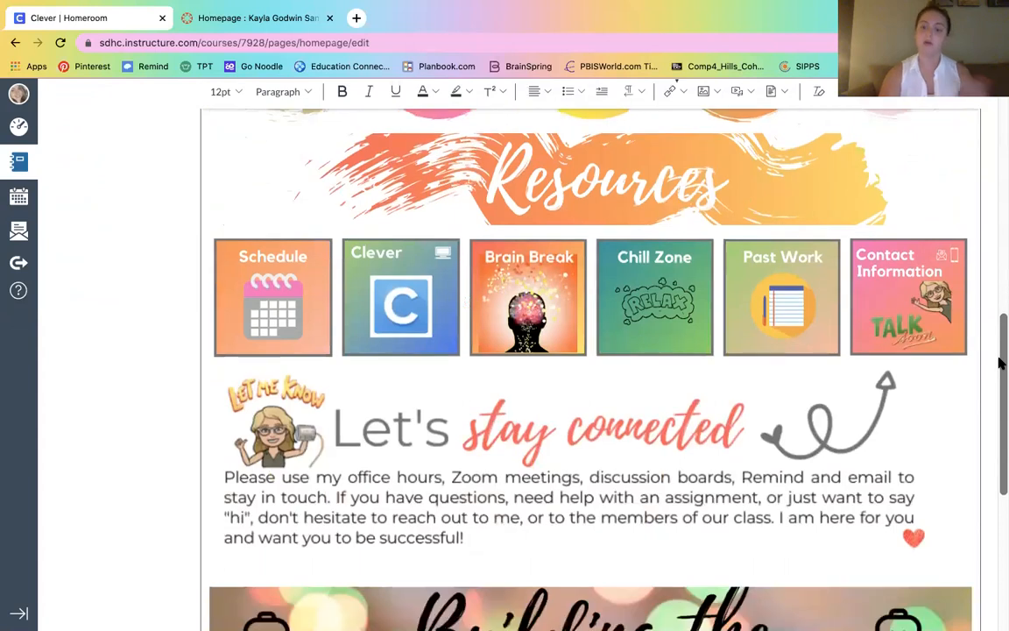
{"action": "scroll", "coordinate": [999, 360], "scroll_direction": "down", "scroll_amount": 5}
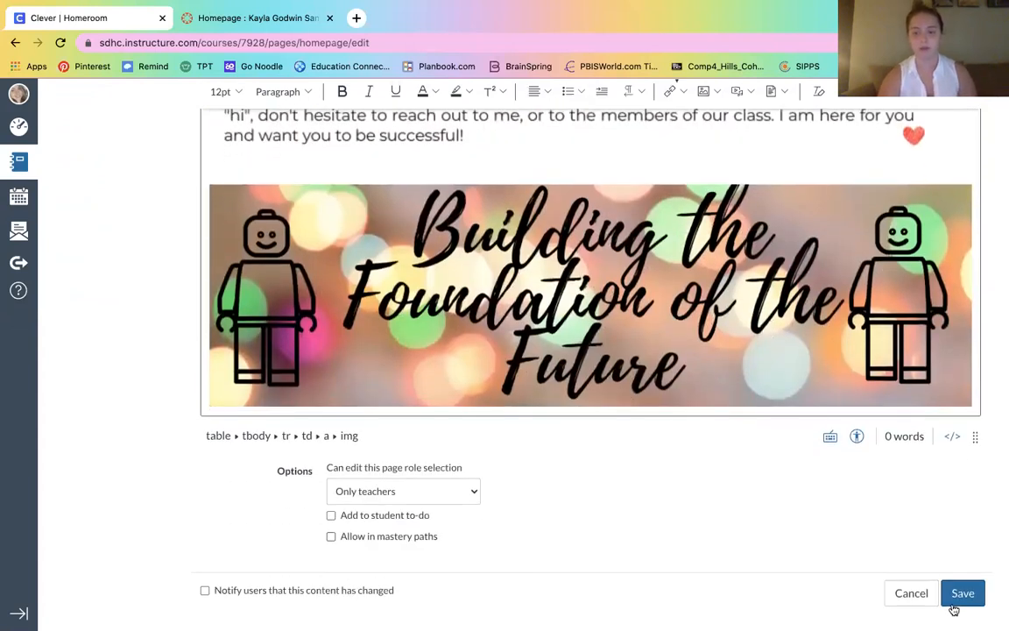
{"action": "left_click", "coordinate": [961, 595]}
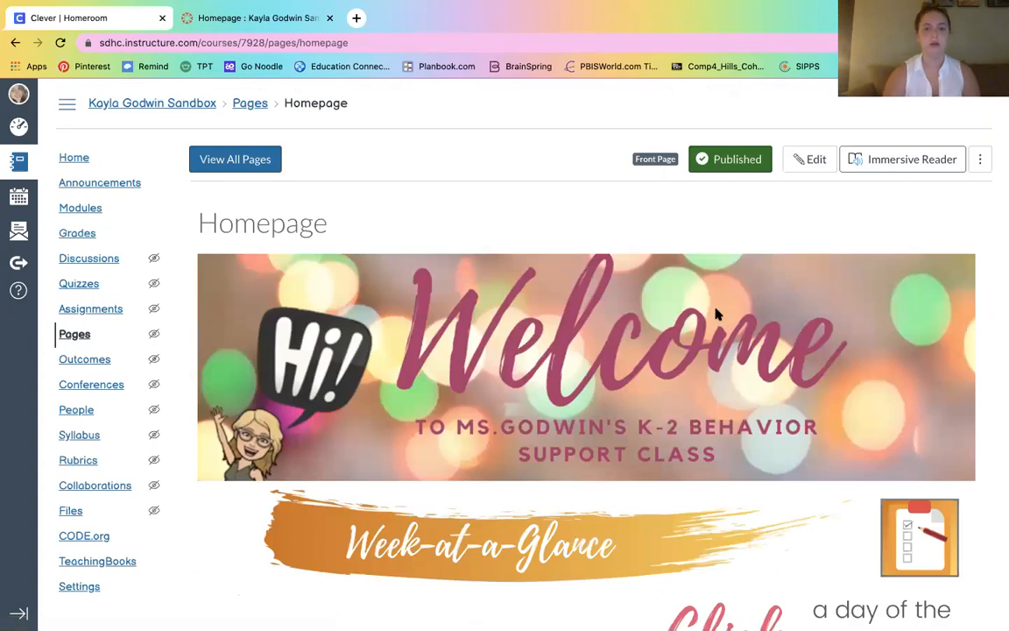
Test the Monday circle image on the saved homepage by following its link to the Monday module.
{"action": "scroll", "coordinate": [469, 473], "scroll_direction": "down", "scroll_amount": 2}
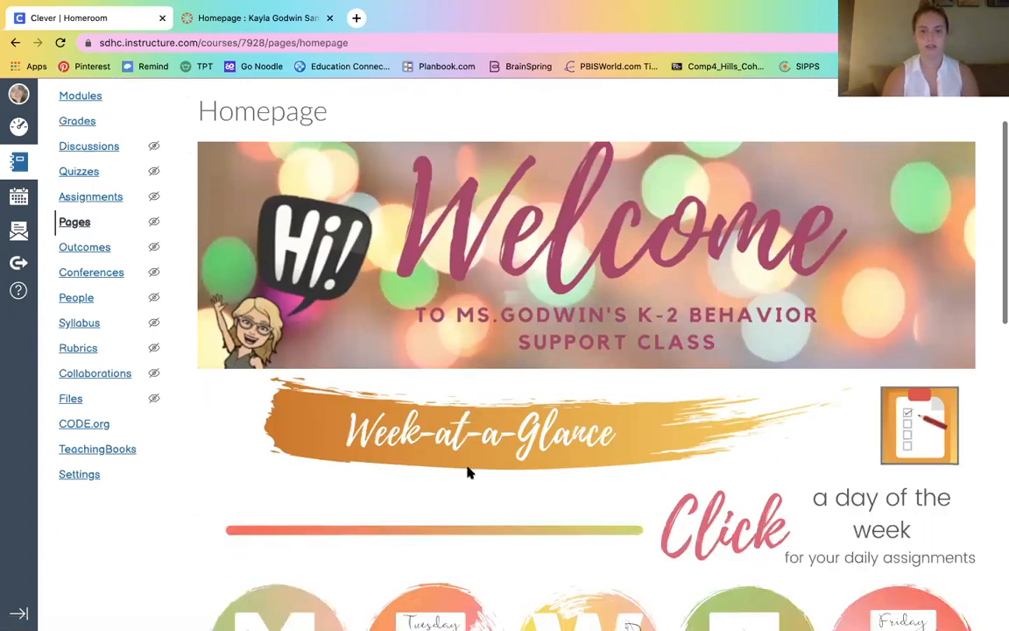
{"action": "scroll", "coordinate": [469, 473], "scroll_direction": "down", "scroll_amount": 2}
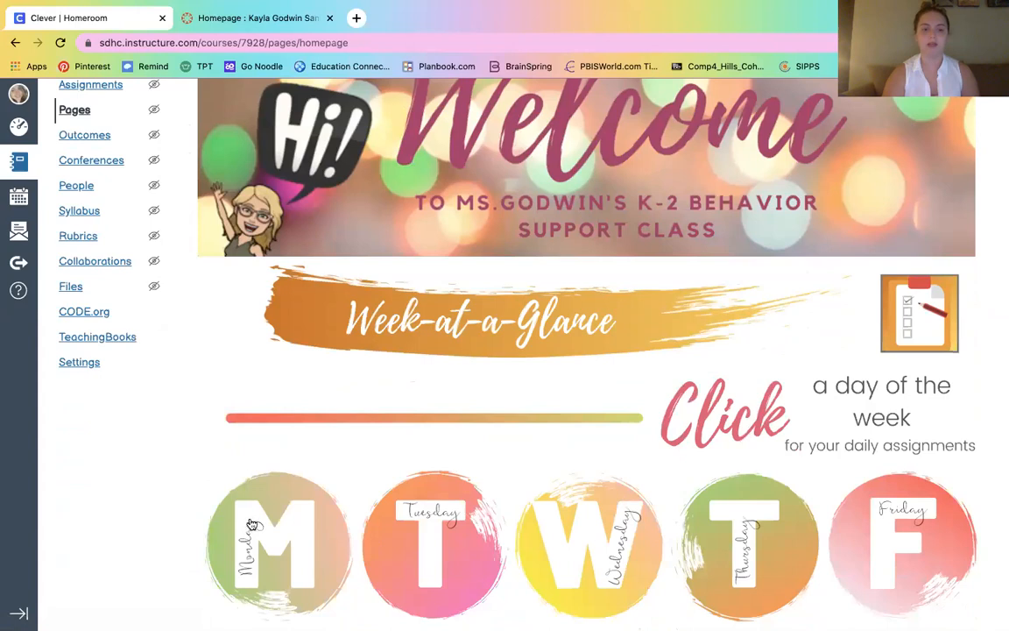
{"action": "left_click", "coordinate": [252, 524]}
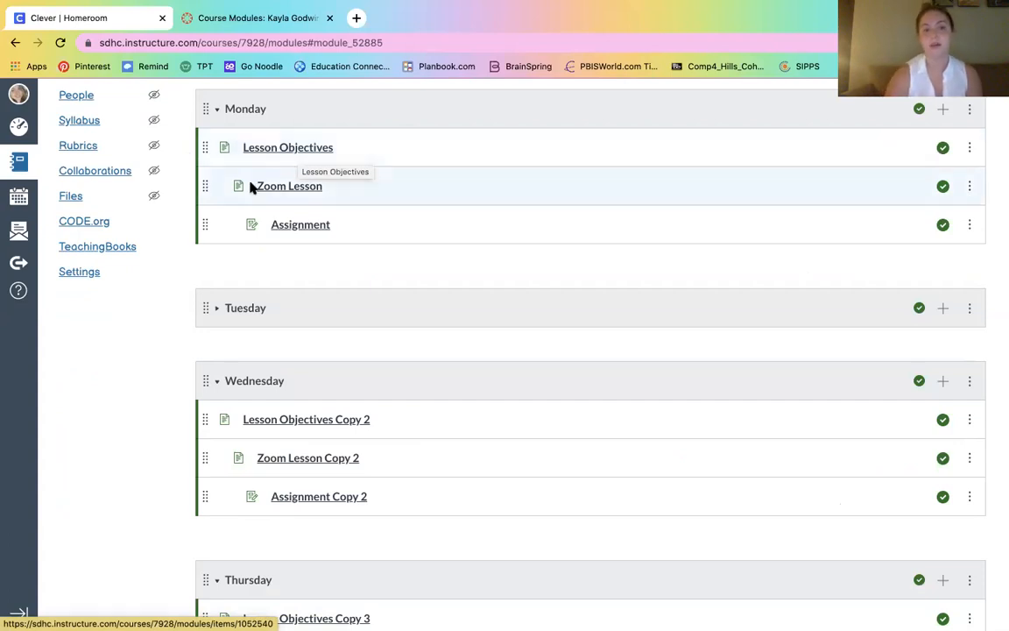
Go through the Monday module's items in order, from Lesson Objectives through Zoom Lesson to the Assignment.
{"action": "left_click", "coordinate": [267, 154]}
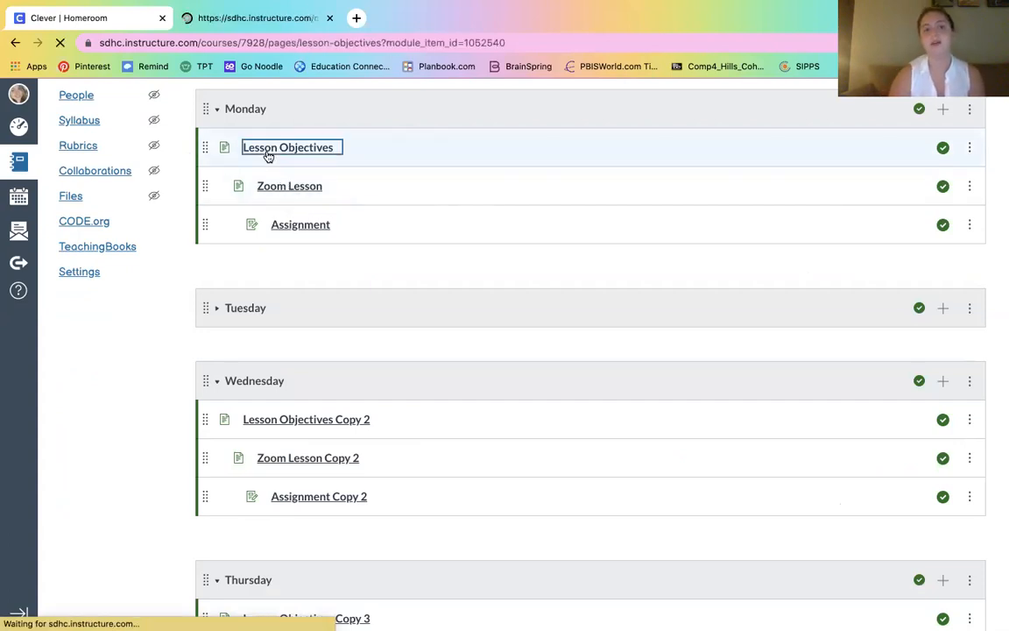
{"action": "scroll", "coordinate": [515, 203], "scroll_direction": "down", "scroll_amount": 5}
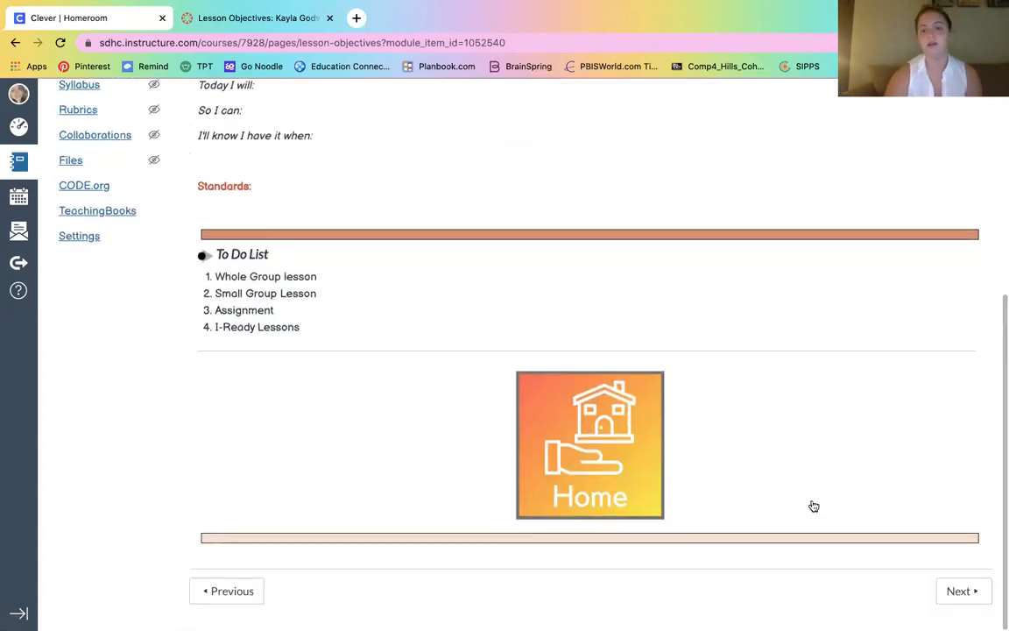
{"action": "left_click", "coordinate": [958, 589]}
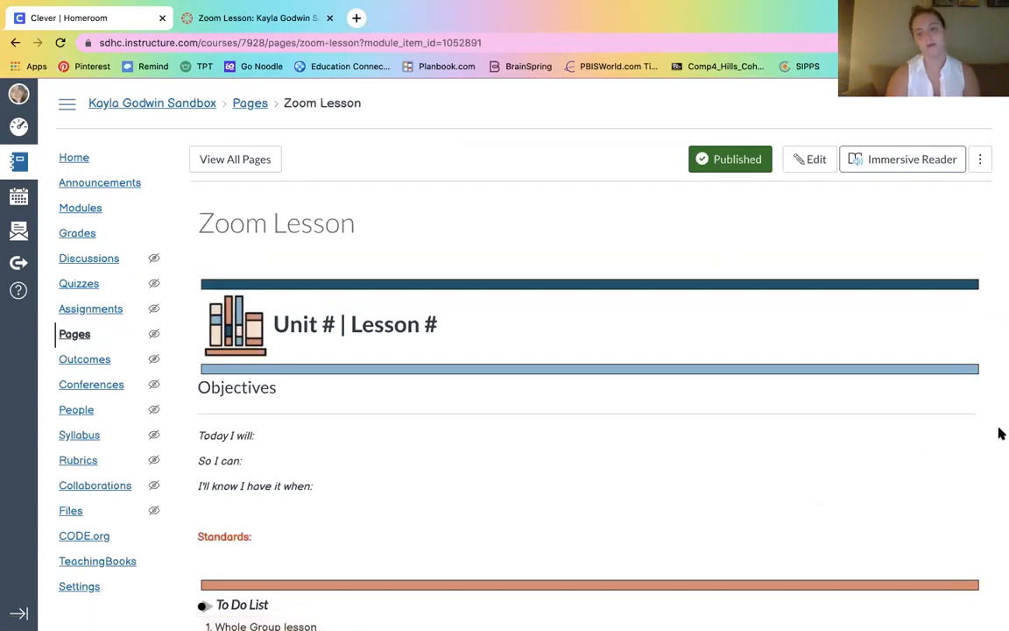
{"action": "scroll", "coordinate": [1001, 434], "scroll_direction": "down", "scroll_amount": 4}
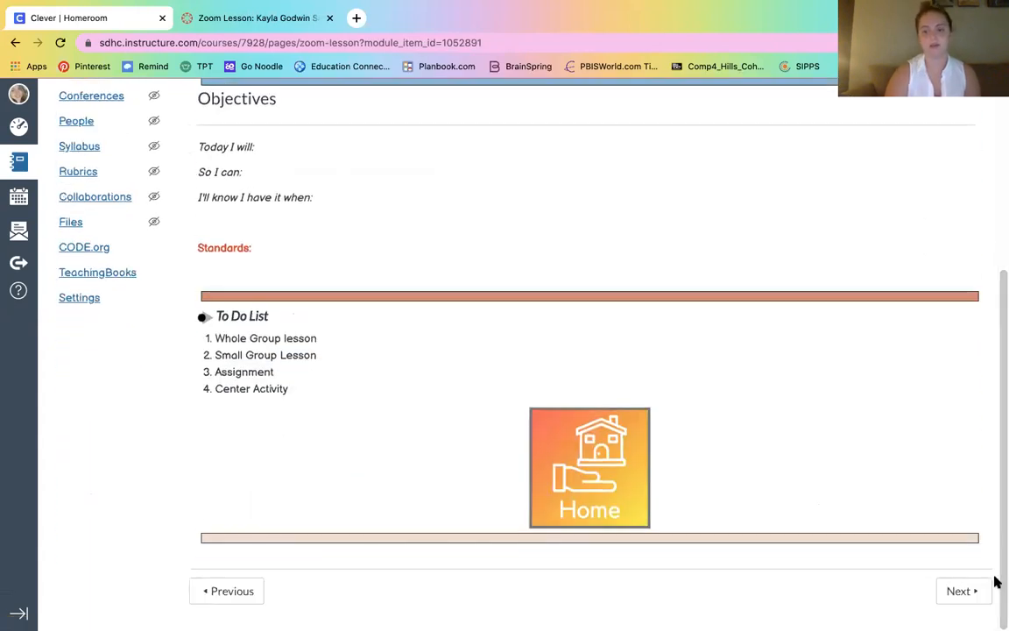
{"action": "left_click", "coordinate": [968, 594]}
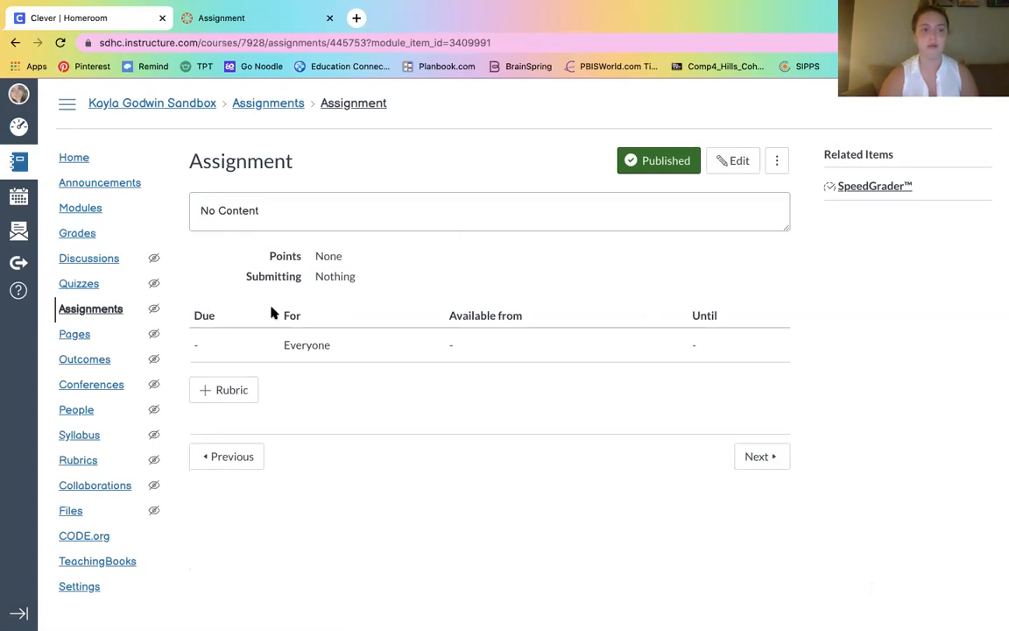
Add a requirement to the Monday module to view Lesson Objectives, with all requirements completed in sequential order, and re-lock the modules.
{"action": "left_click", "coordinate": [80, 208]}
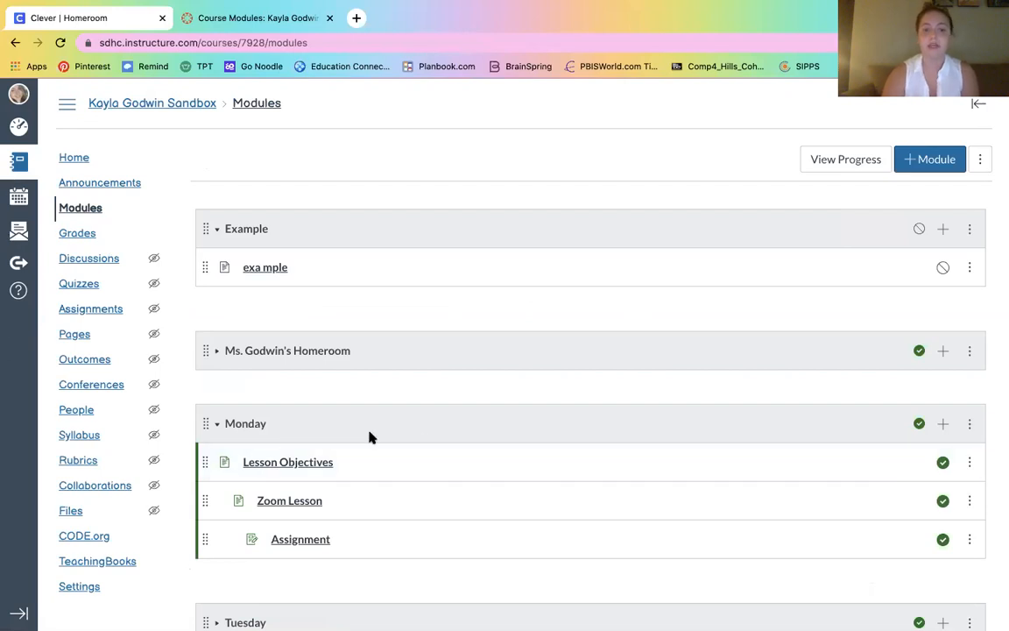
{"action": "left_click", "coordinate": [970, 425]}
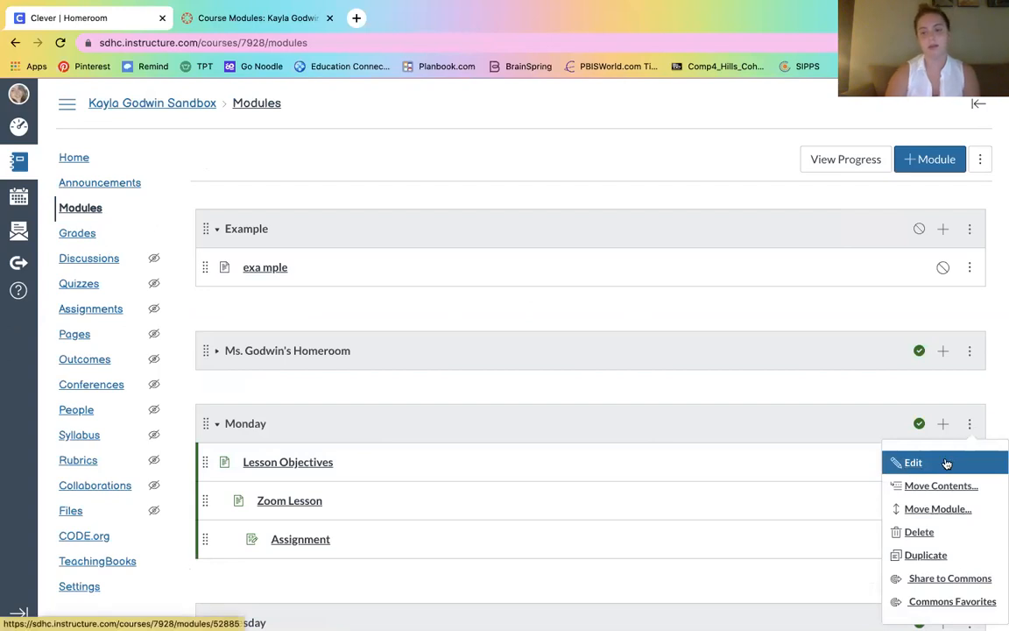
{"action": "left_click", "coordinate": [946, 462]}
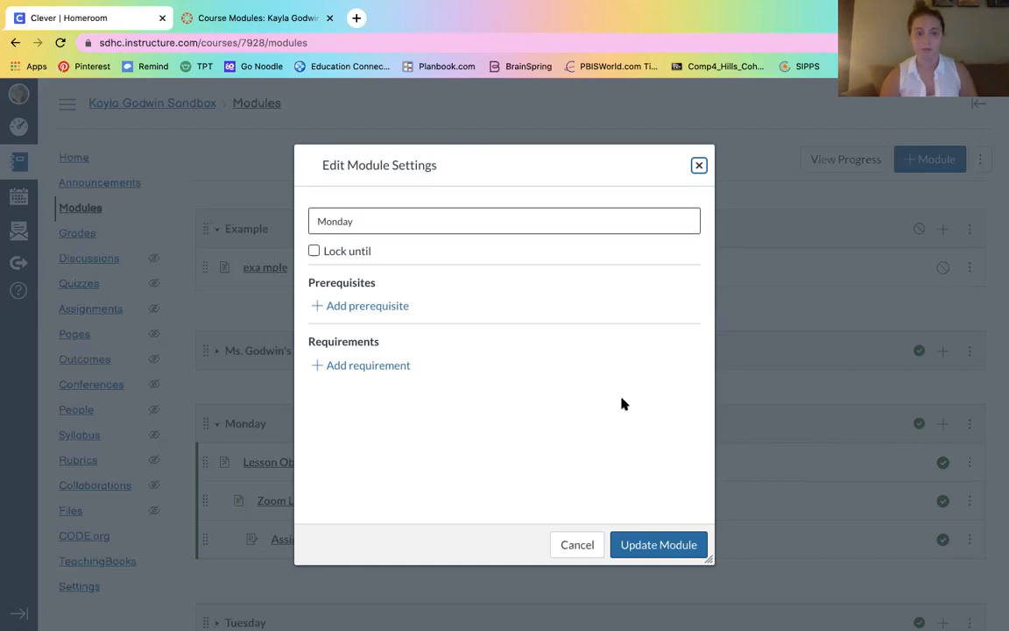
{"action": "left_click", "coordinate": [357, 371]}
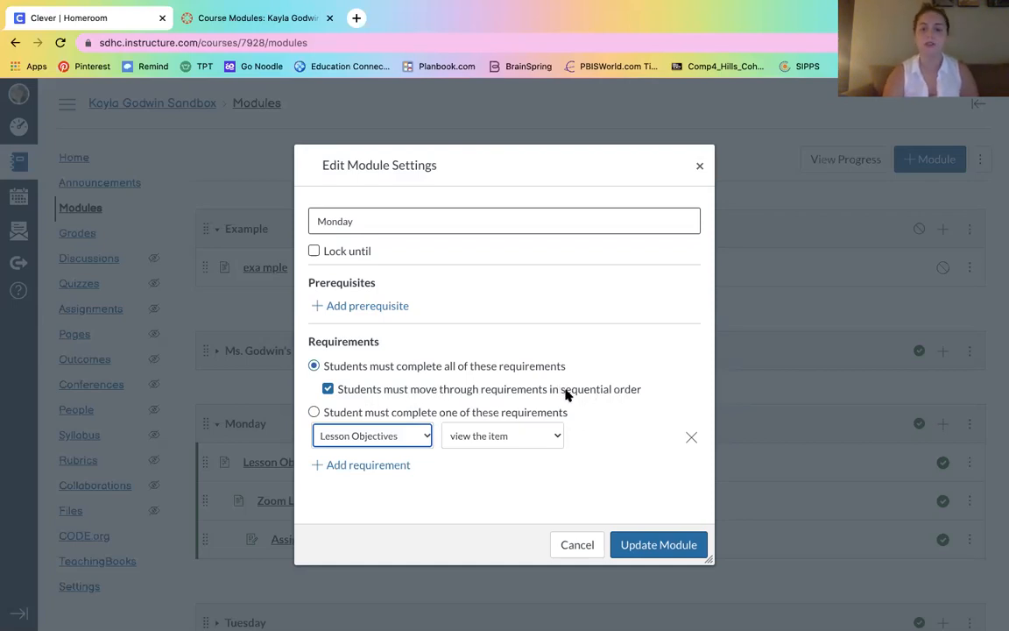
{"action": "left_click", "coordinate": [675, 545]}
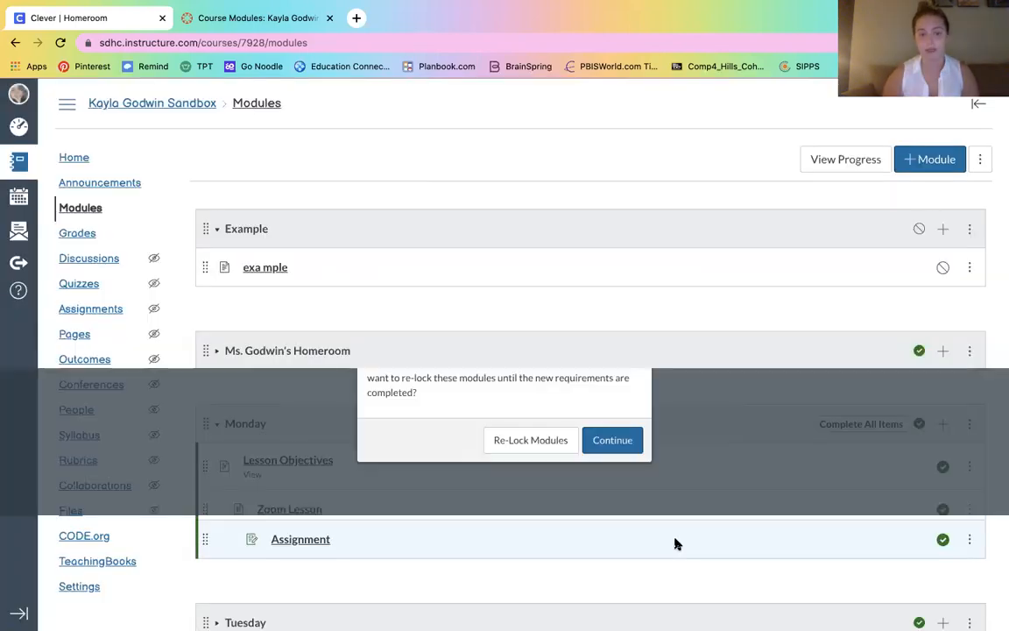
{"action": "left_click", "coordinate": [501, 446]}
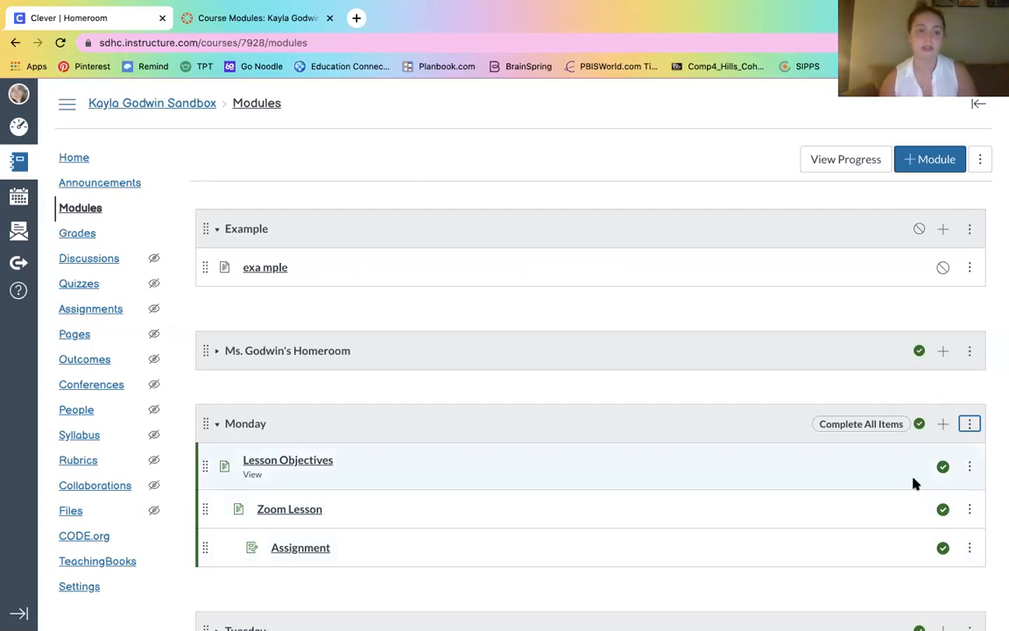
{"action": "left_click", "coordinate": [852, 401]}
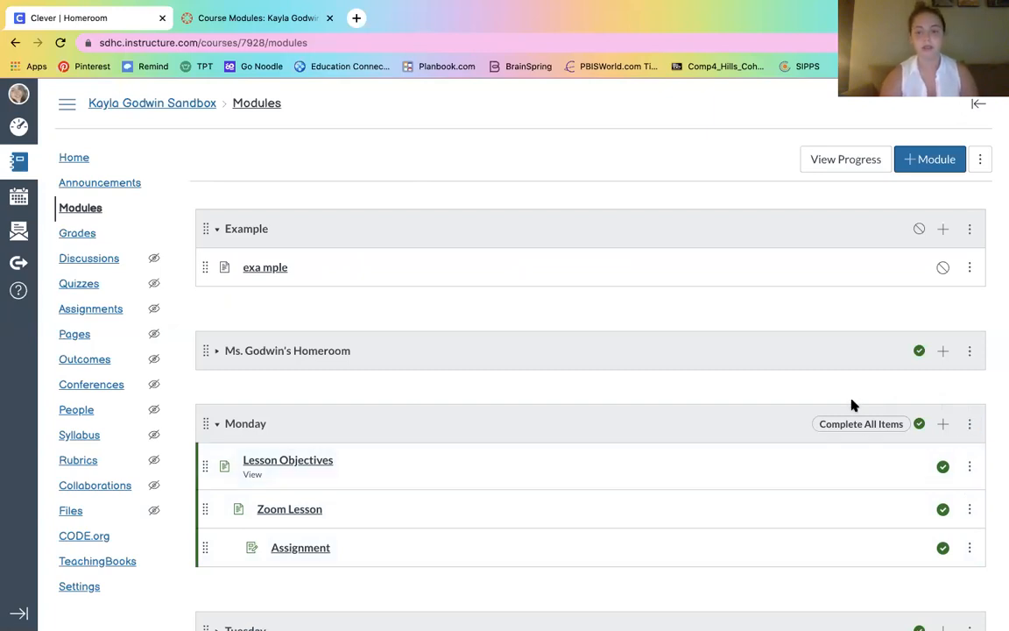
{"action": "key", "text": "Down"}
{"action": "key", "text": "Down"}
{"action": "key", "text": "Down"}
{"action": "key", "text": "Down"}
{"action": "key", "text": "Down"}
{"action": "key", "text": "Down"}
{"action": "key", "text": "Down"}
{"action": "key", "text": "Down"}
{"action": "key", "text": "Down"}
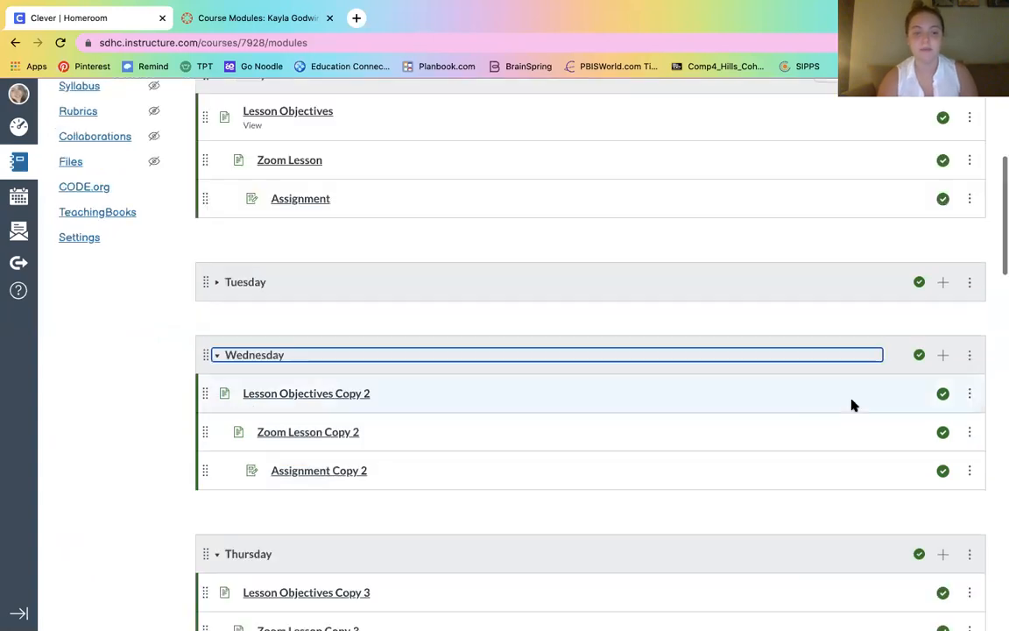
{"action": "left_click", "coordinate": [970, 553]}
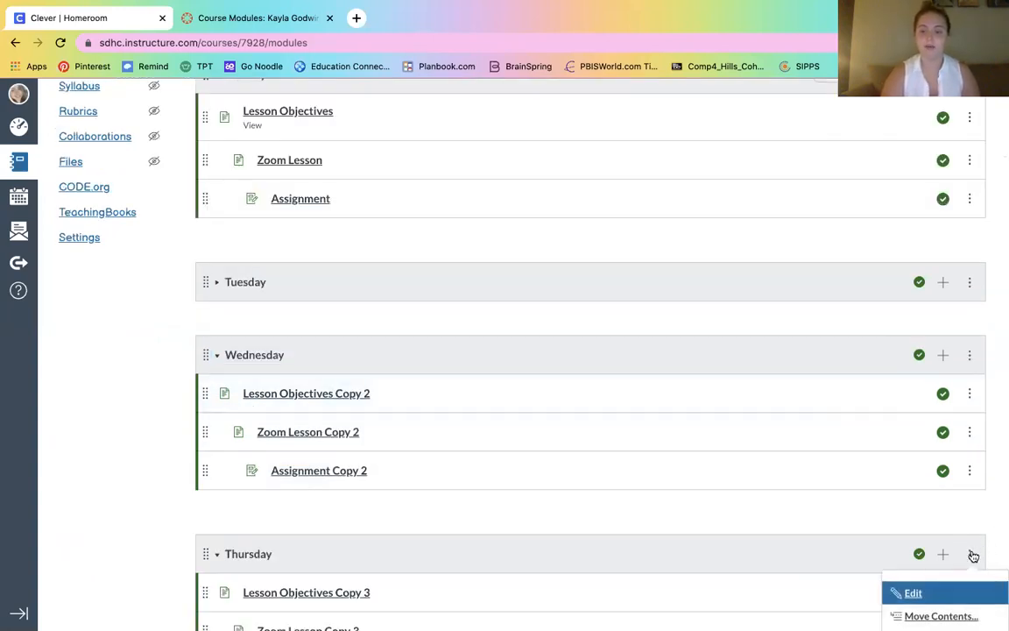
{"action": "left_click", "coordinate": [944, 589]}
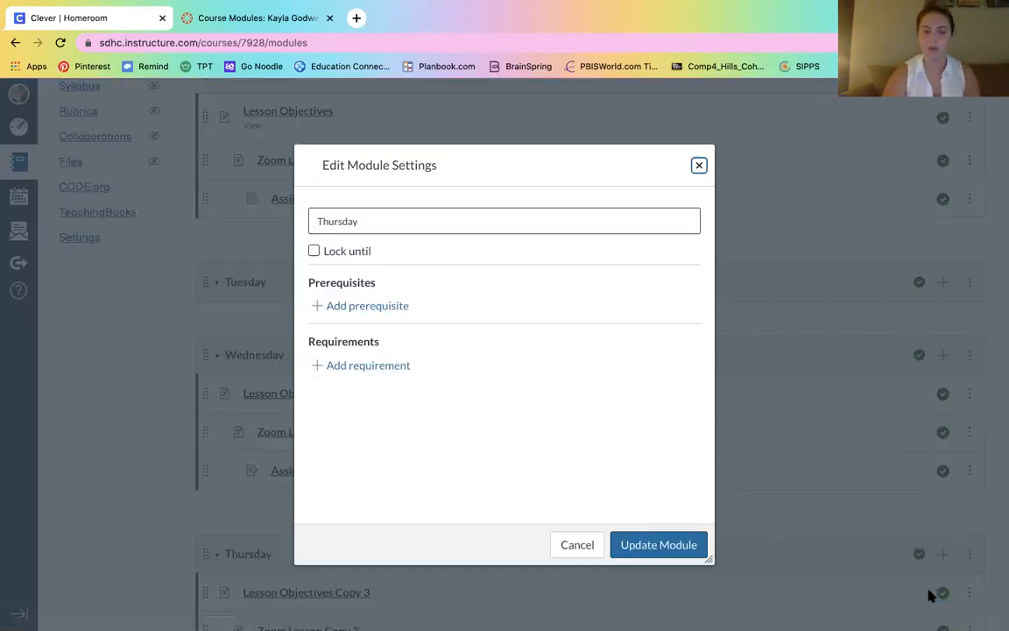
{"action": "left_click", "coordinate": [400, 308]}
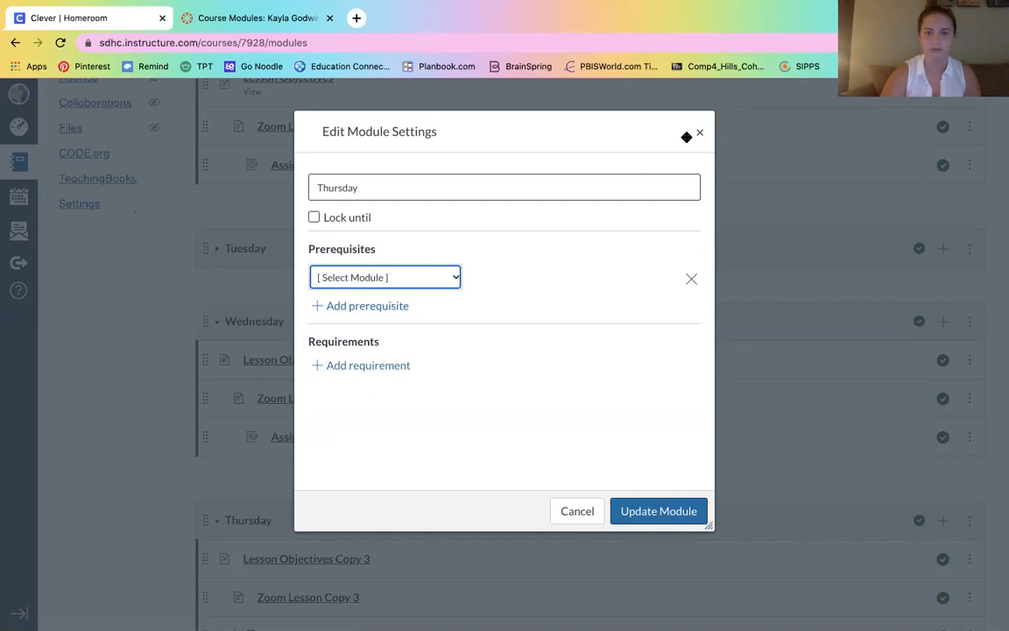
{"action": "left_click", "coordinate": [699, 133]}
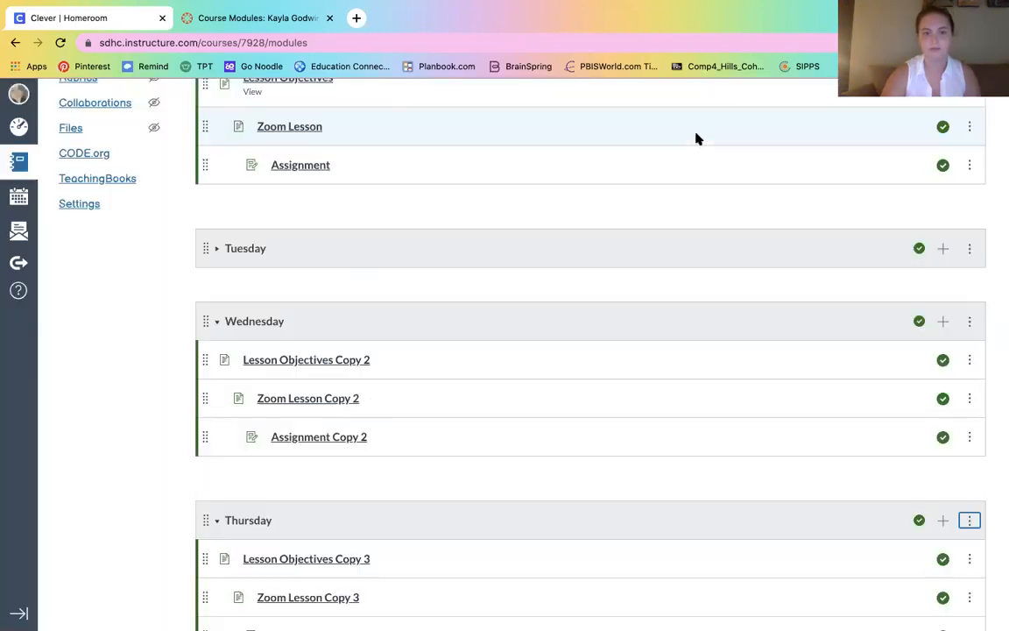
Open the Tuesday module's settings and set the Monday module as its prerequisite.
{"action": "left_click", "coordinate": [970, 253]}
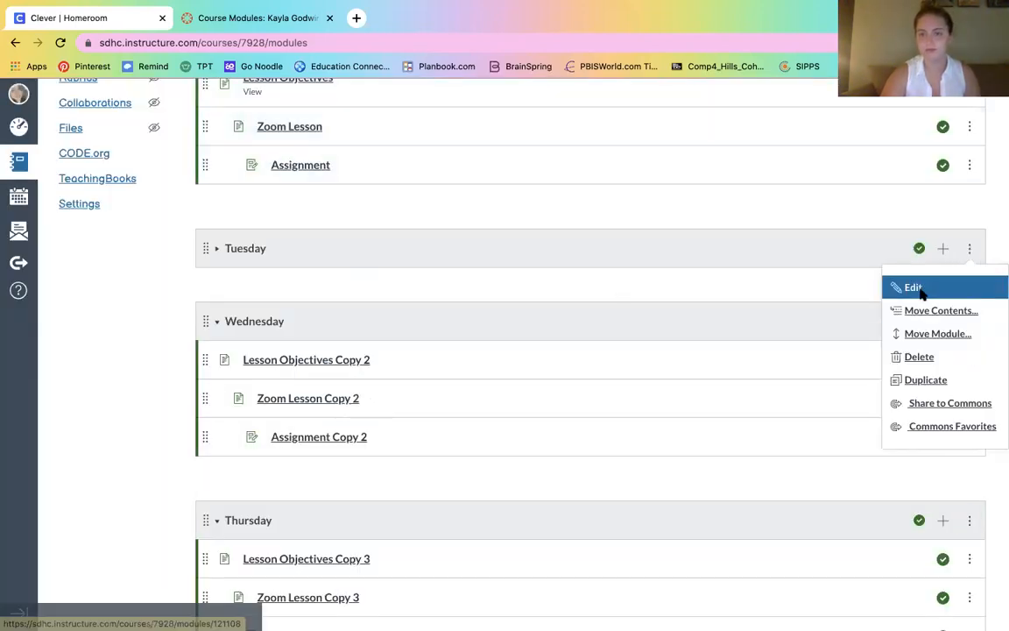
{"action": "left_click", "coordinate": [913, 288]}
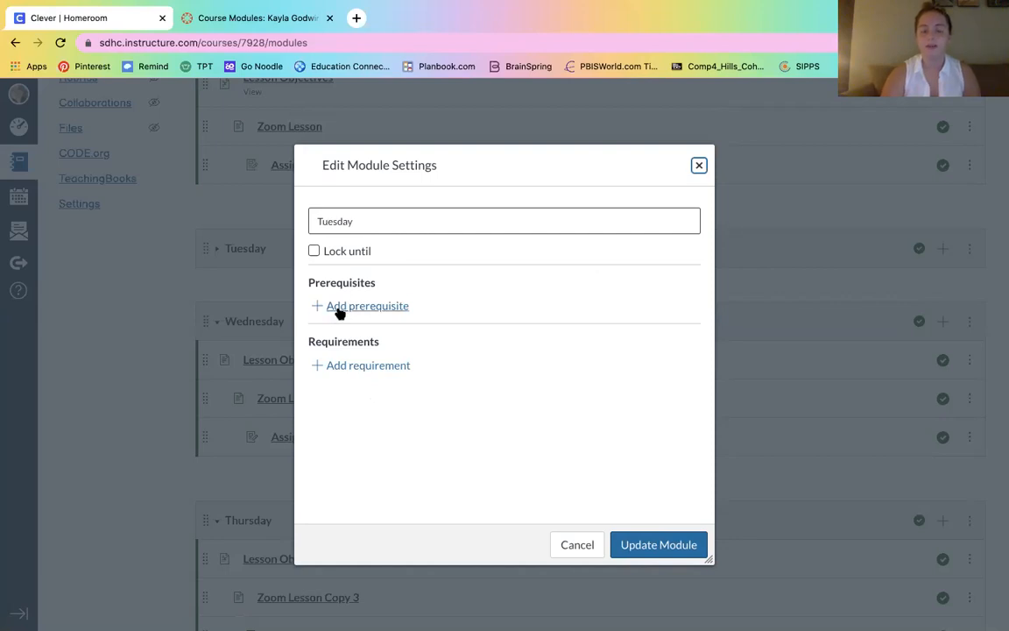
{"action": "left_click", "coordinate": [367, 306]}
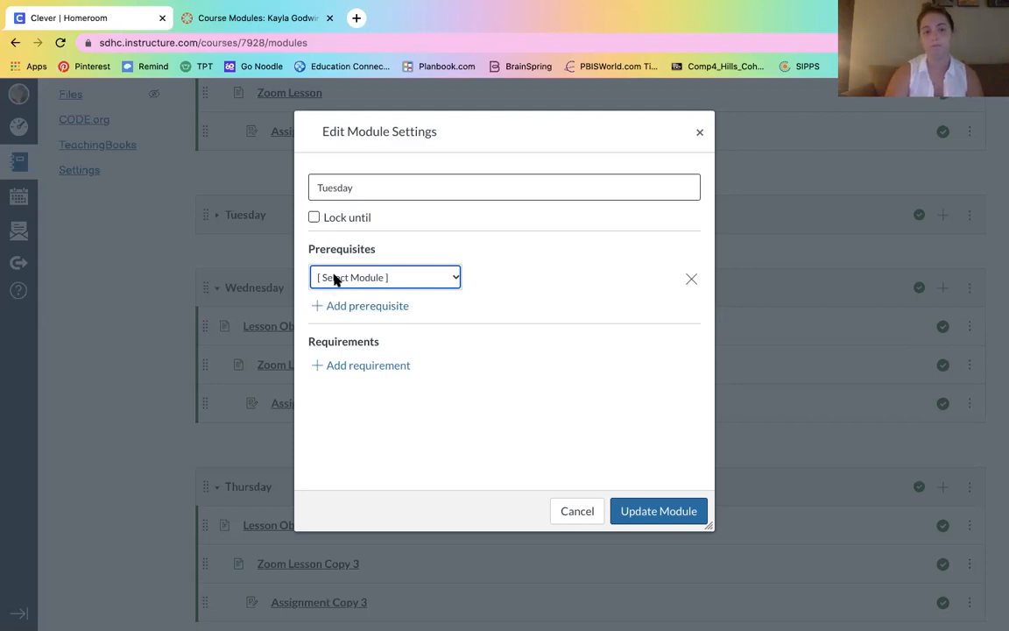
{"action": "left_click", "coordinate": [314, 278]}
{"action": "left_click", "coordinate": [336, 317]}
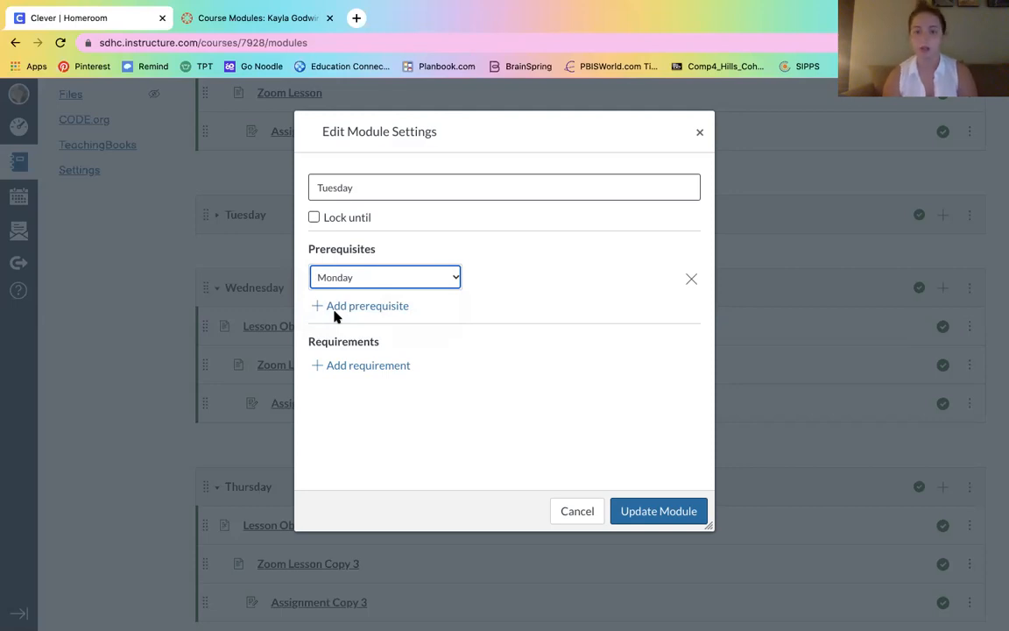
Require students to view Lesson objectives in the Tuesday module, completing all requirements in sequential order, then update and re-lock the modules.
{"action": "left_click", "coordinate": [354, 364]}
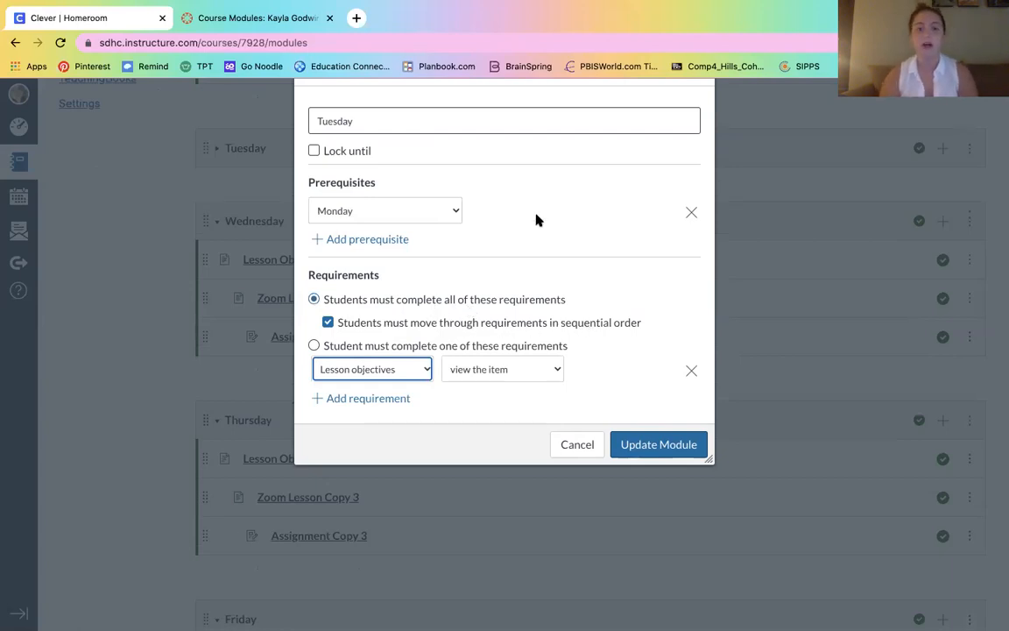
{"action": "left_click", "coordinate": [364, 245]}
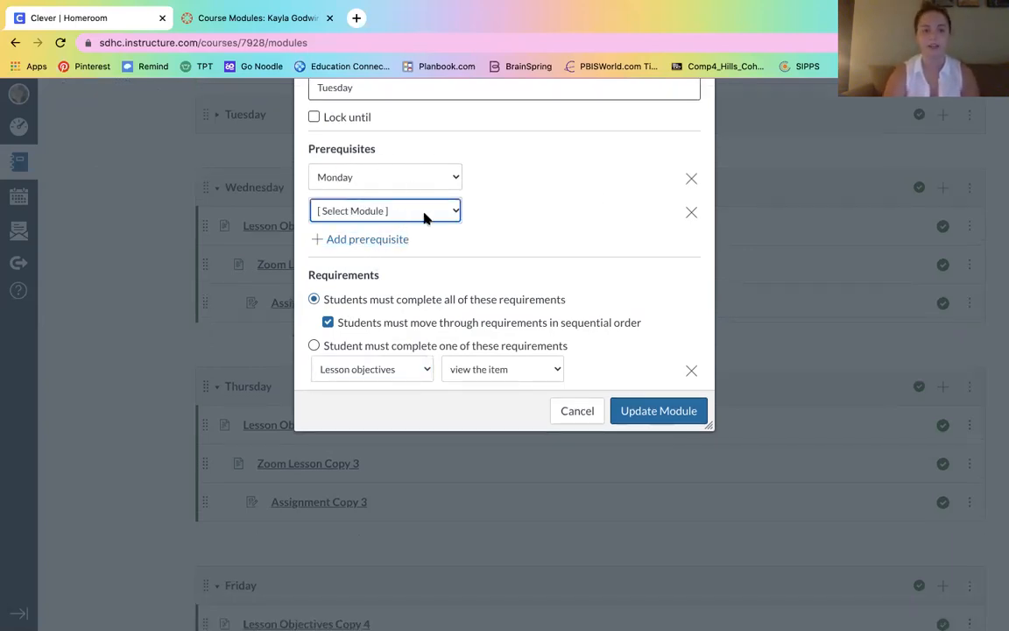
{"action": "left_click", "coordinate": [691, 212]}
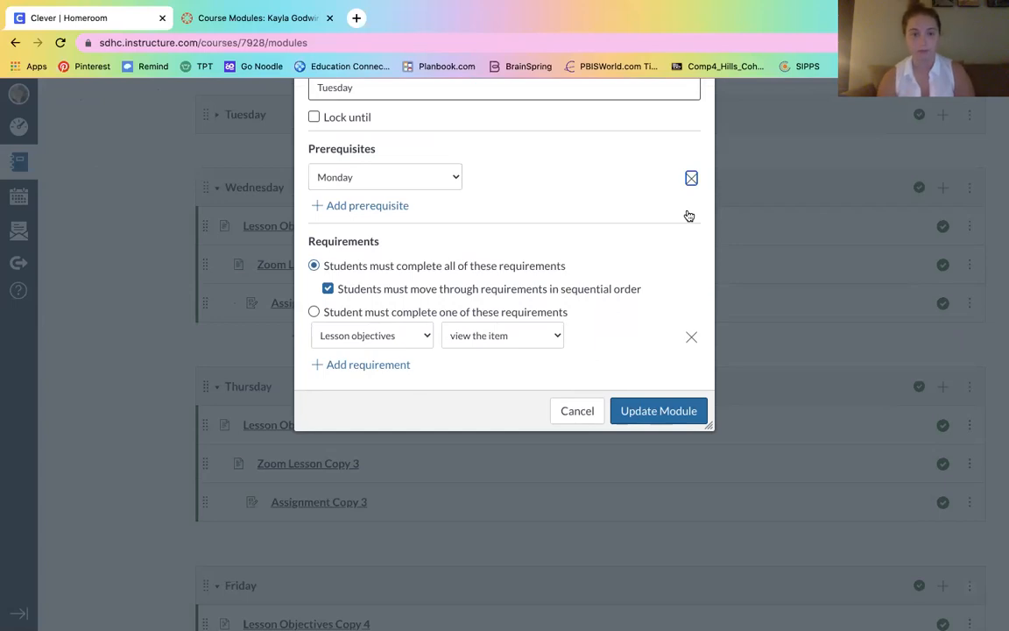
{"action": "left_click", "coordinate": [634, 412]}
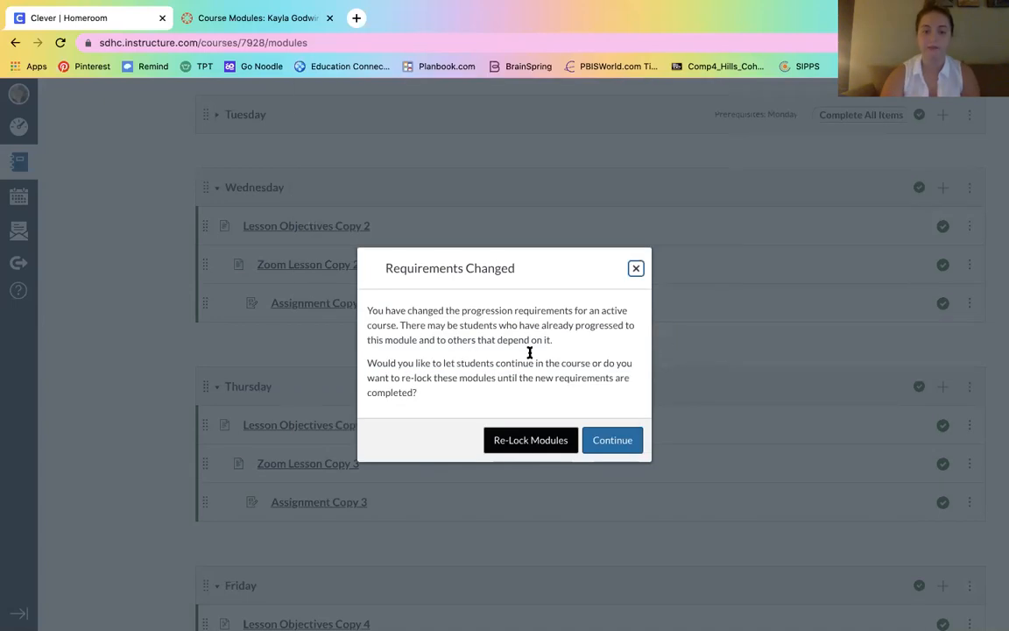
{"action": "left_click", "coordinate": [521, 440]}
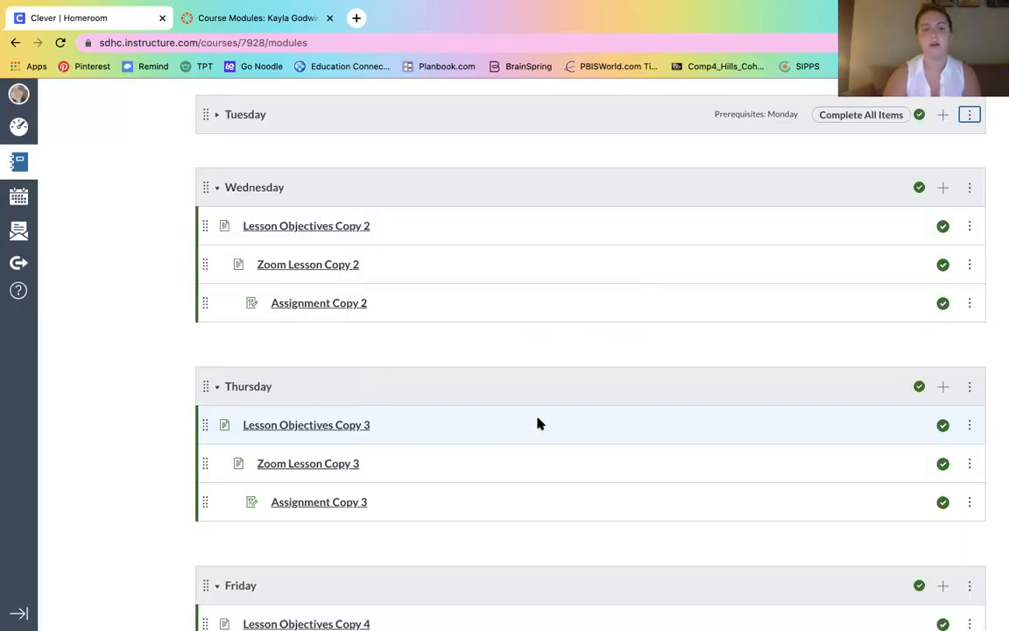
Unpublish the Tuesday and Wednesday modules.
{"action": "key", "text": "Up"}
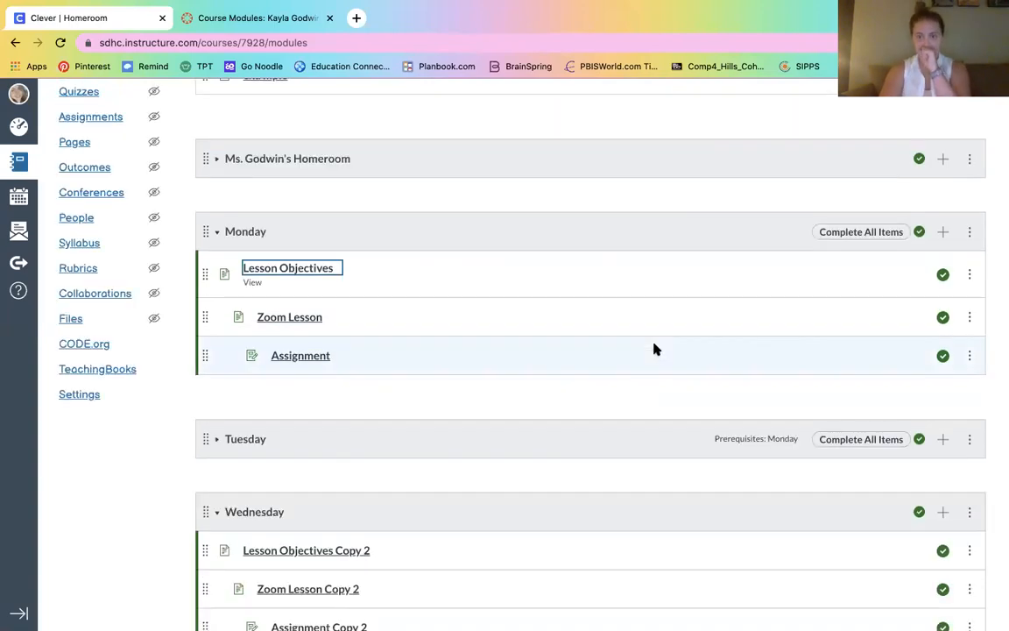
{"action": "left_click", "coordinate": [920, 441]}
{"action": "left_click", "coordinate": [920, 514]}
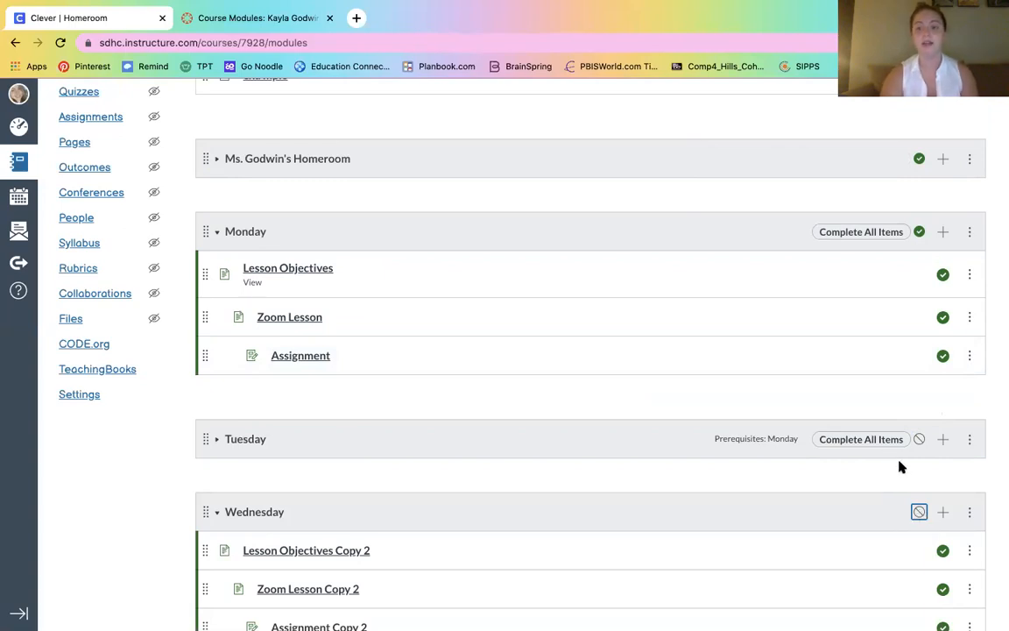
Publish the Tuesday module, then unpublish it again.
{"action": "left_click", "coordinate": [919, 440]}
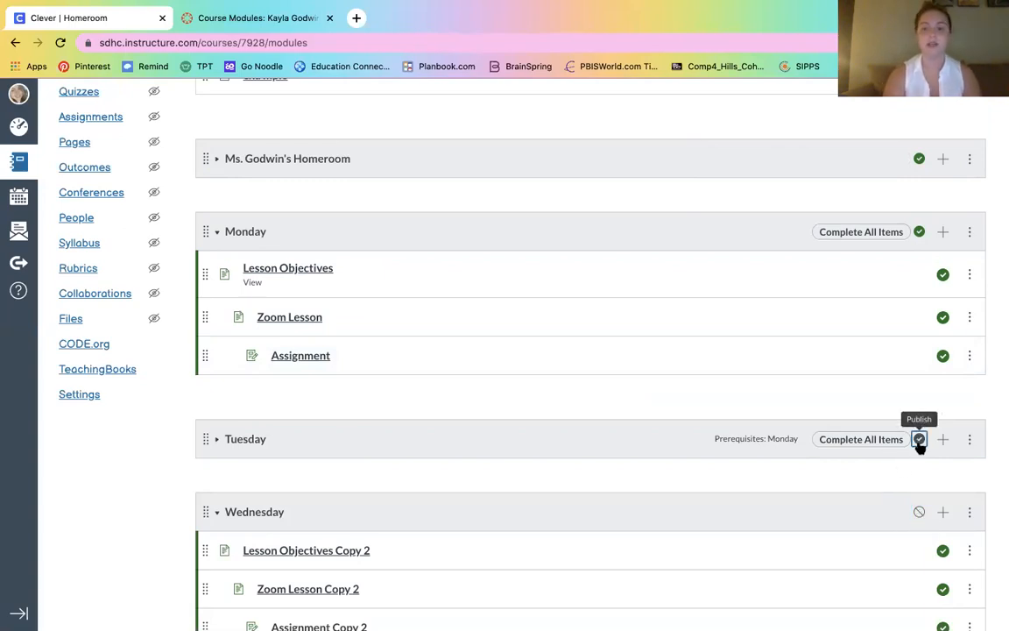
{"action": "left_click", "coordinate": [542, 435]}
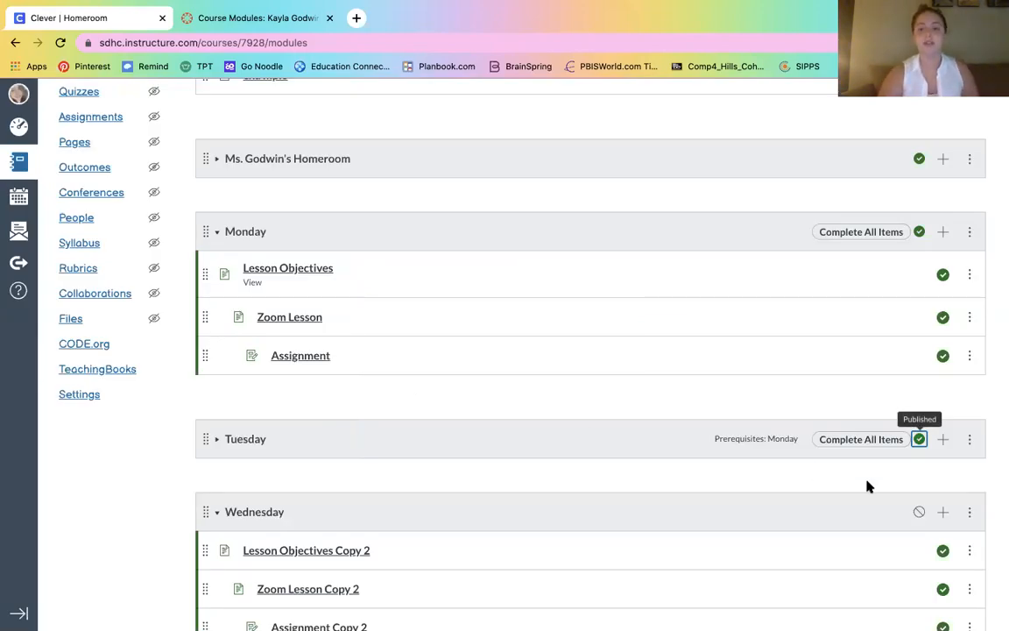
{"action": "left_click", "coordinate": [918, 439]}
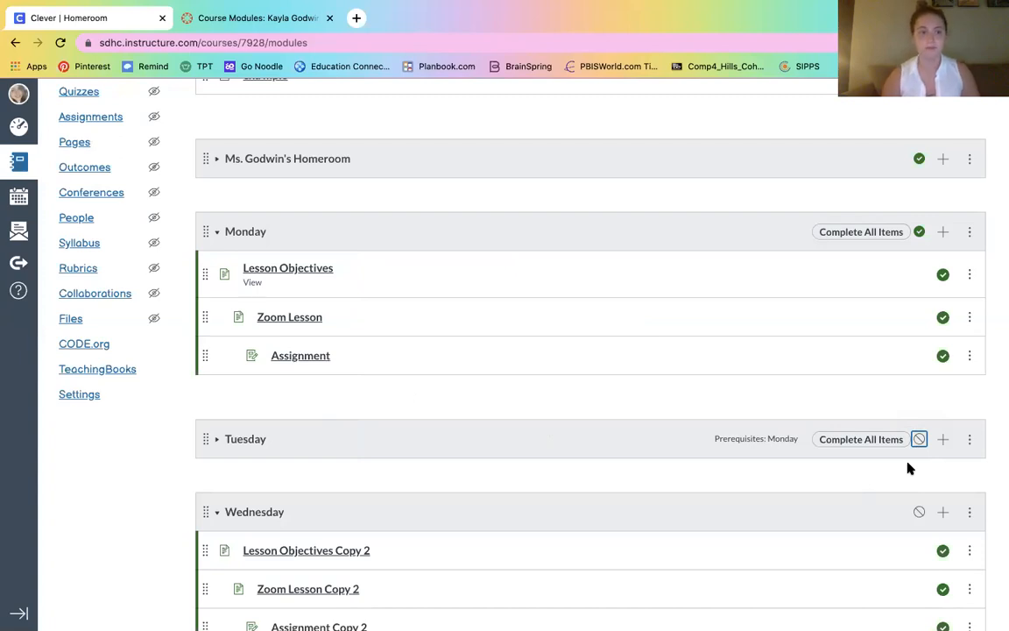
Go to the course homepage and open it for editing.
{"action": "scroll", "coordinate": [589, 200], "scroll_direction": "up", "scroll_amount": 3}
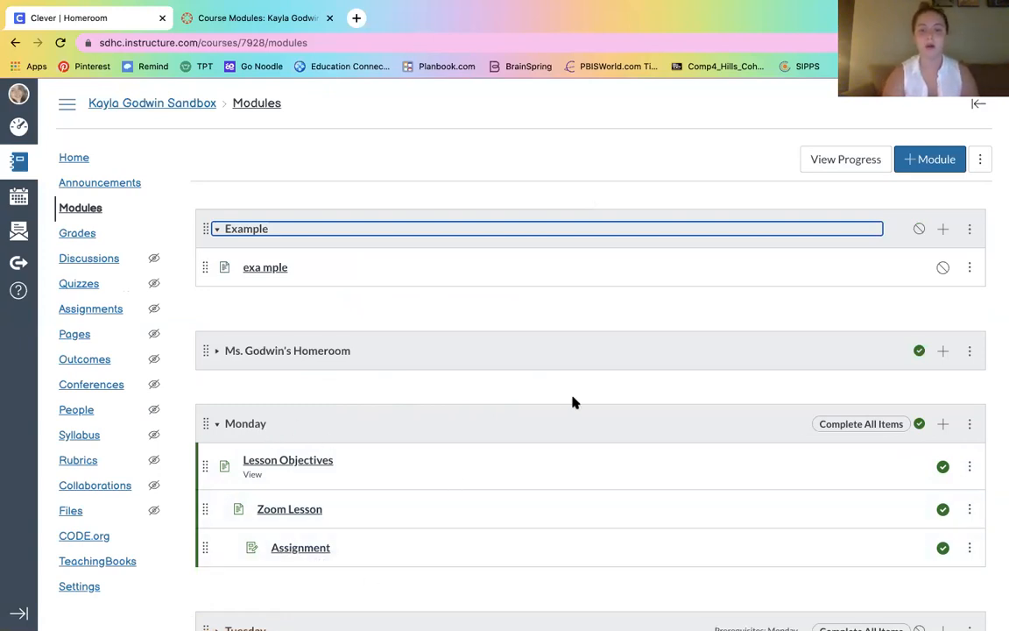
{"action": "left_click", "coordinate": [73, 160]}
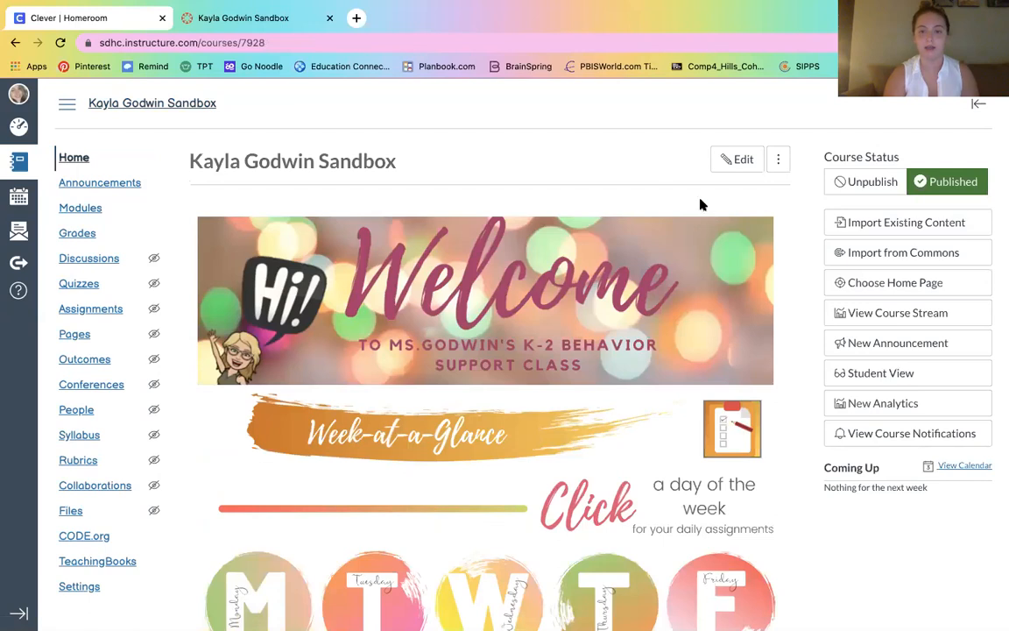
{"action": "left_click", "coordinate": [736, 160]}
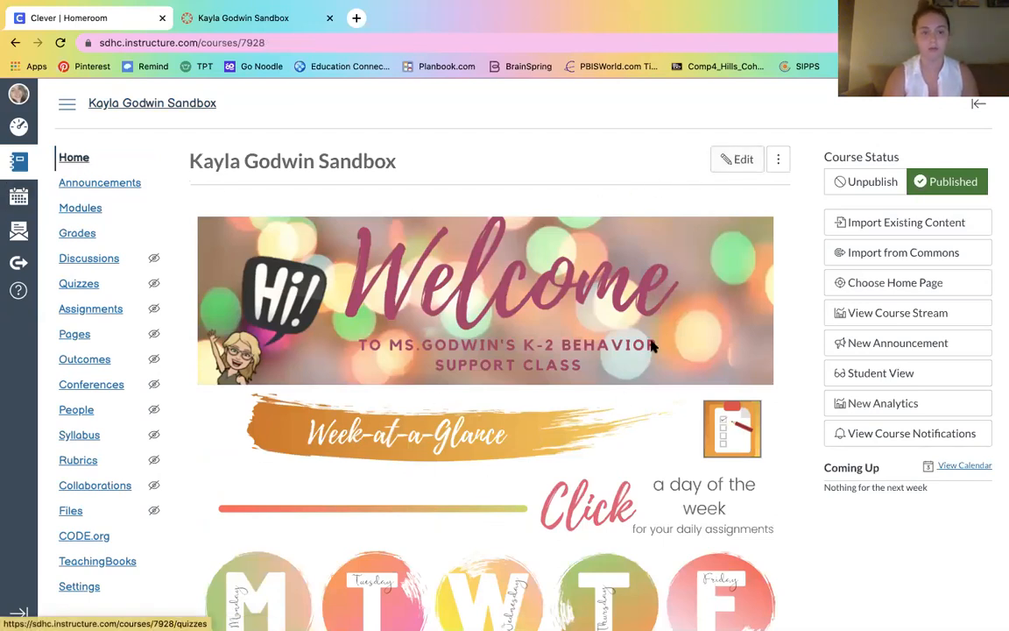
{"action": "left_click", "coordinate": [742, 159]}
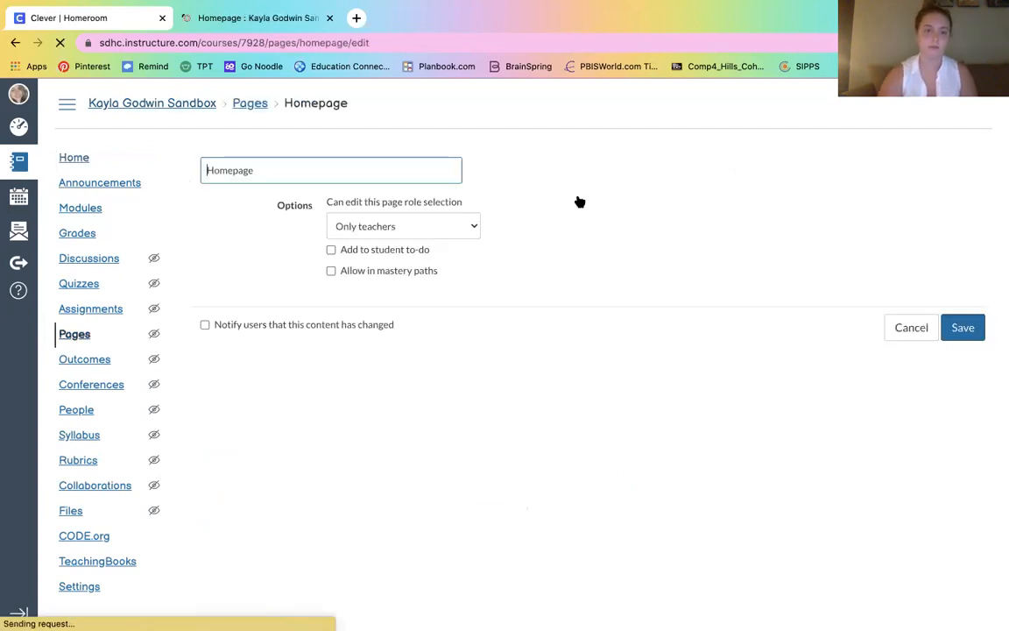
Link the Wednesday circle image on the homepage to the Wednesday module as a course link.
{"action": "left_click", "coordinate": [446, 304]}
{"action": "key", "text": "Down"}
{"action": "key", "text": "Down"}
{"action": "key", "text": "Down"}
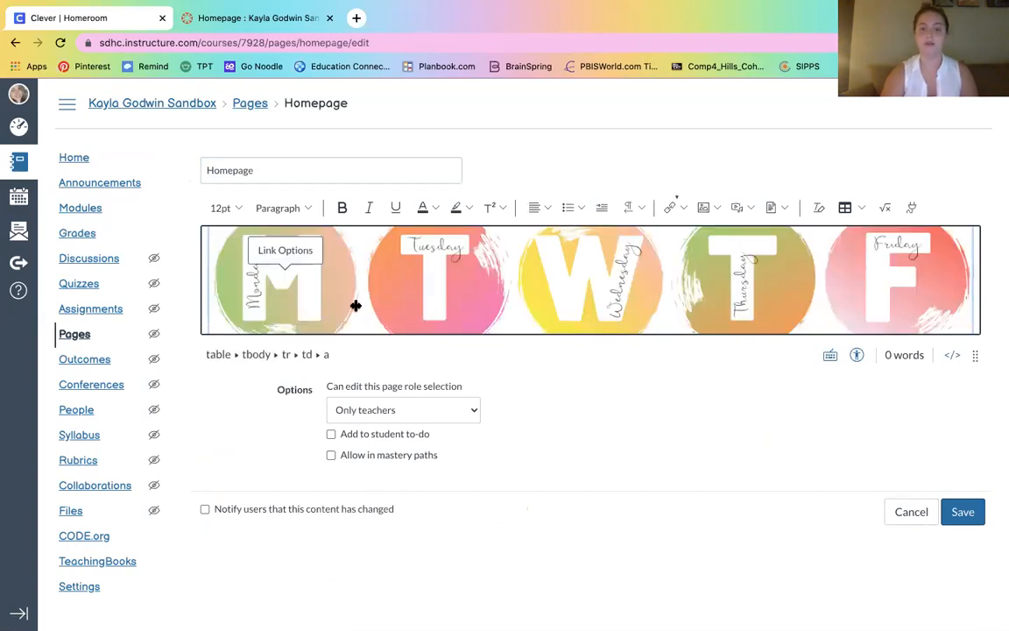
{"action": "left_click", "coordinate": [548, 274]}
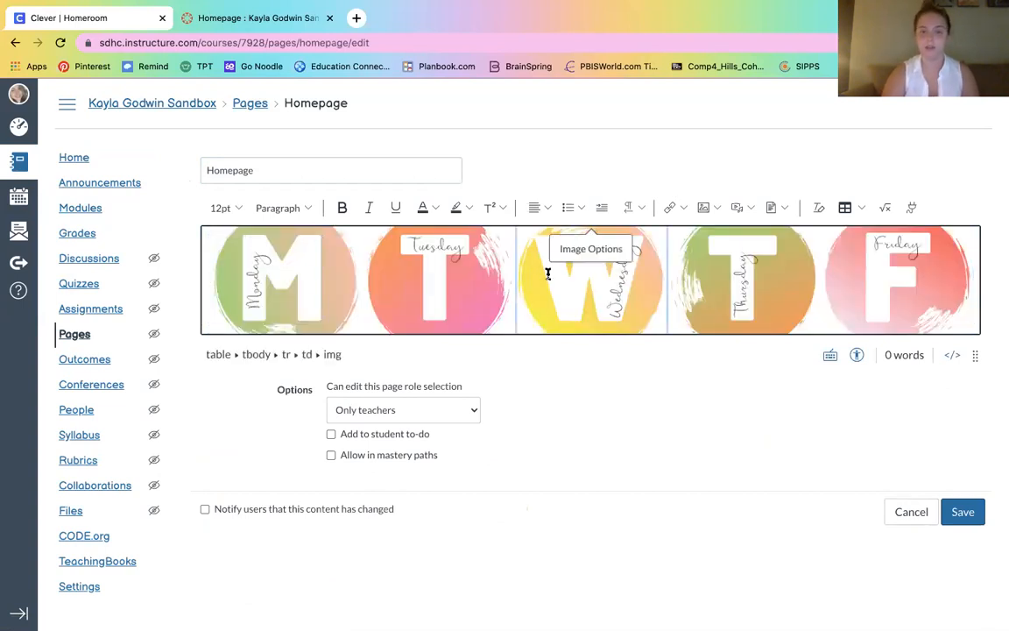
{"action": "left_click", "coordinate": [669, 211]}
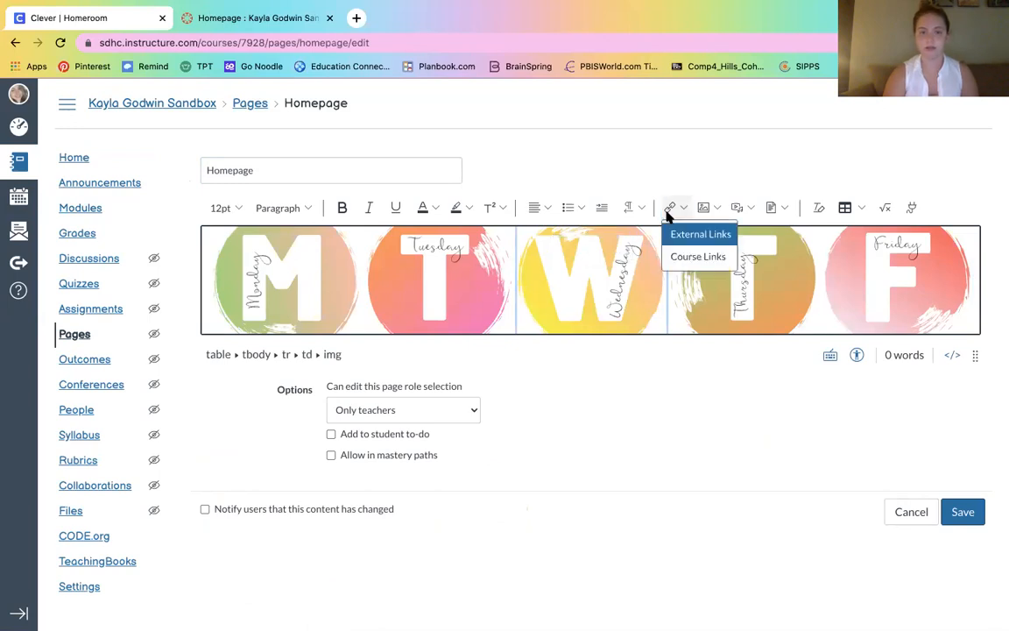
{"action": "left_click", "coordinate": [721, 261]}
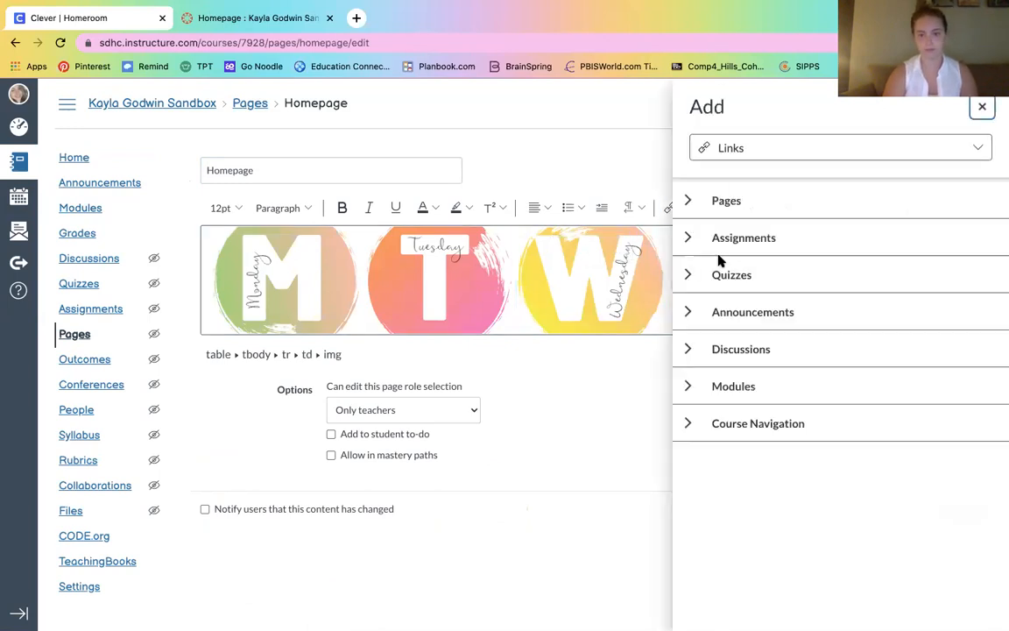
{"action": "left_click", "coordinate": [689, 386]}
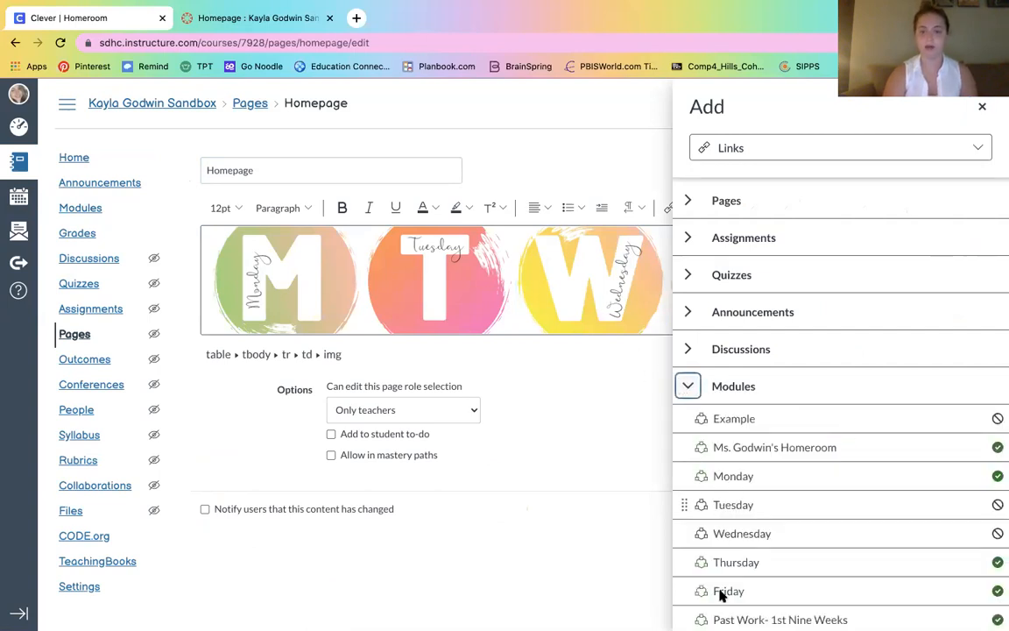
{"action": "left_click", "coordinate": [722, 538]}
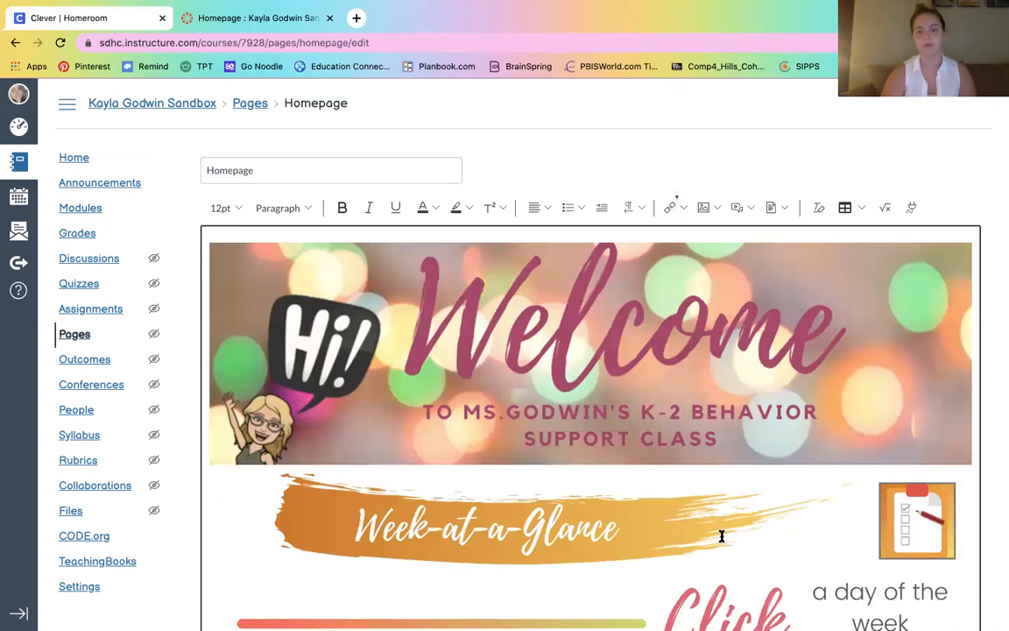
Save the edited homepage without notifying users of the change.
{"action": "scroll", "coordinate": [997, 497], "scroll_direction": "down", "scroll_amount": 3}
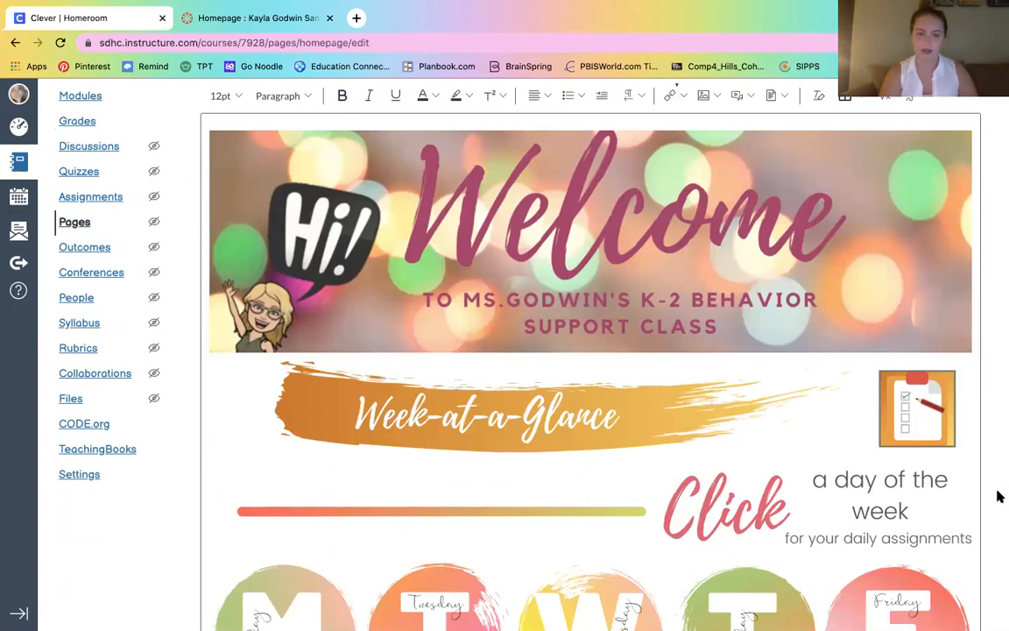
{"action": "scroll", "coordinate": [999, 497], "scroll_direction": "down", "scroll_amount": 5}
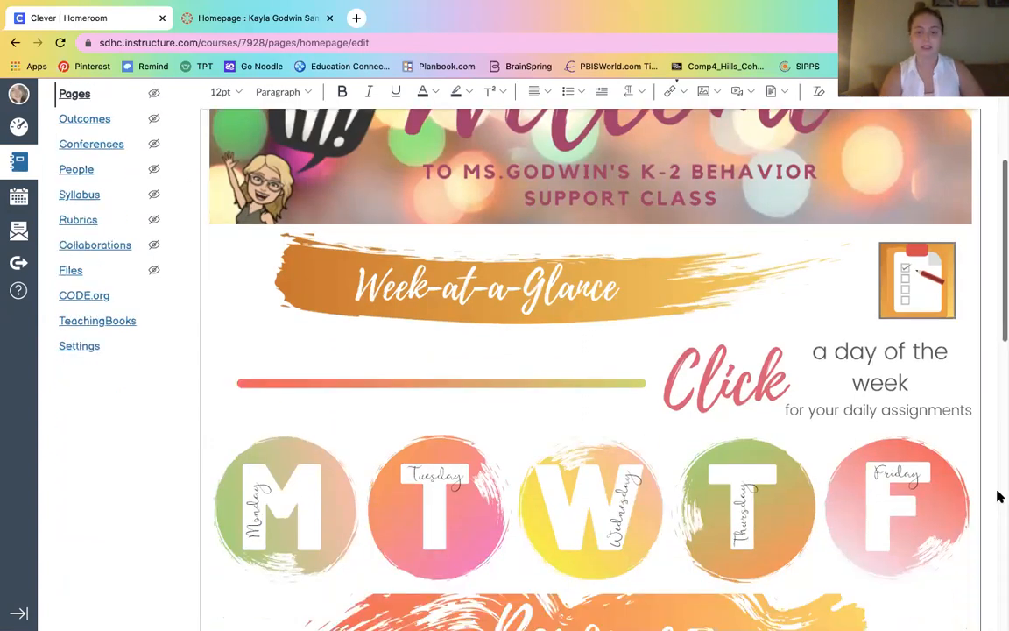
{"action": "scroll", "coordinate": [998, 497], "scroll_direction": "down", "scroll_amount": 6}
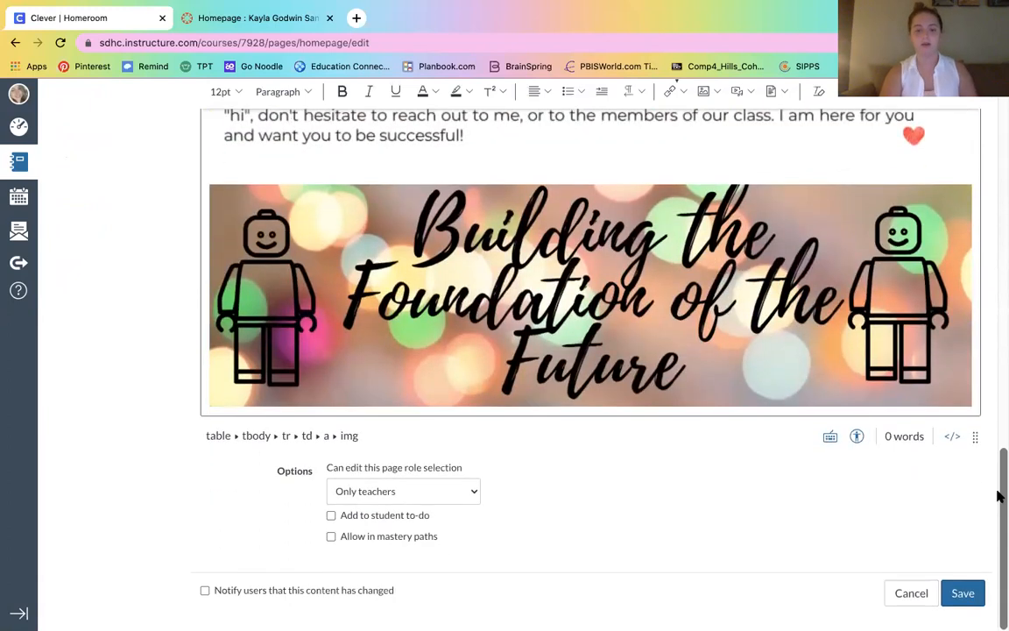
{"action": "left_click", "coordinate": [963, 593]}
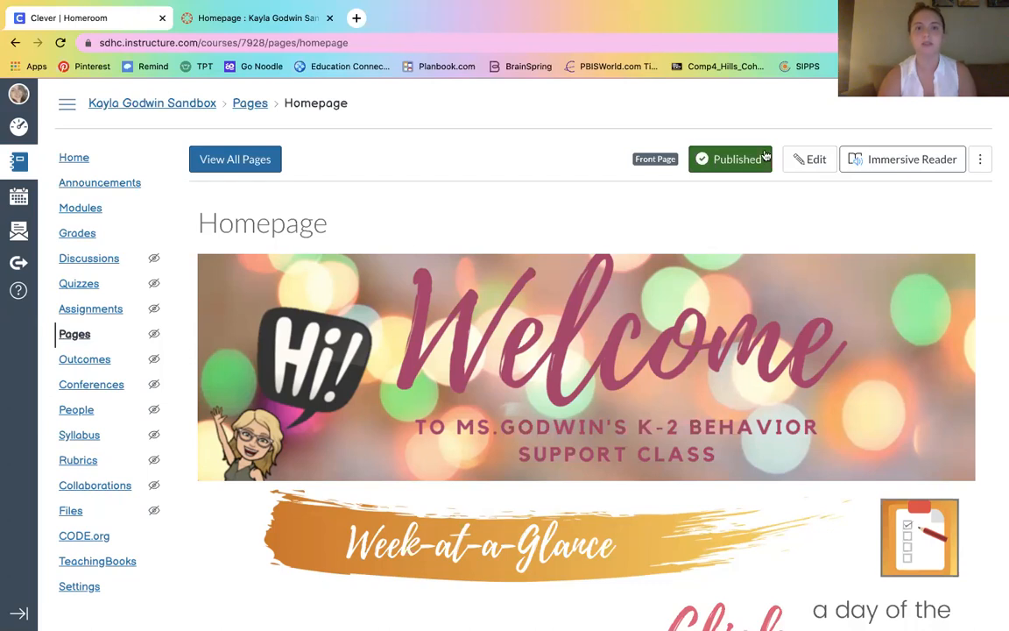
{"action": "mouse_move", "coordinate": [506, 27]}
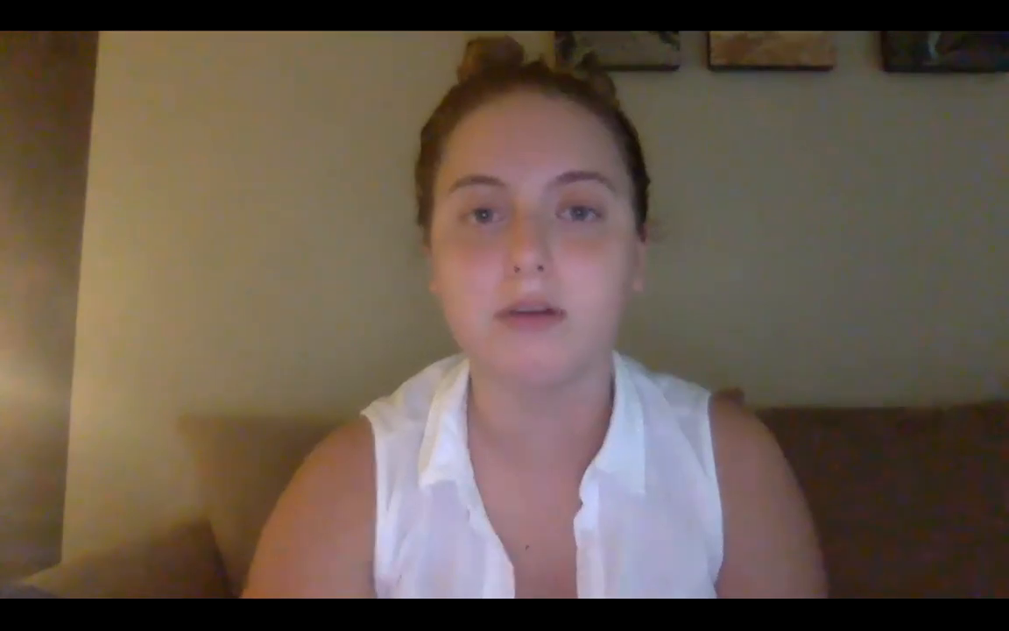